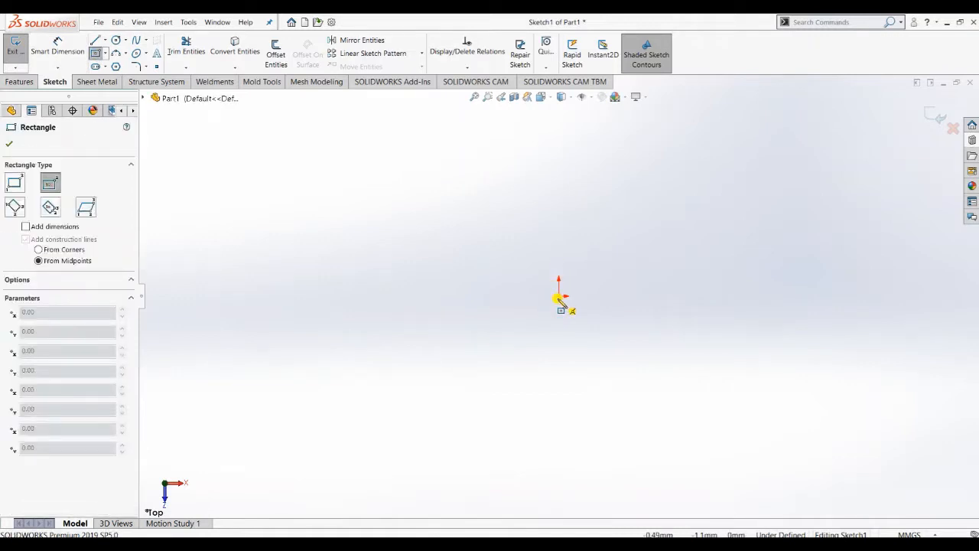
Sketch a center rectangle on the origin, 56 mm wide and 32 mm high
left_click(559, 297)
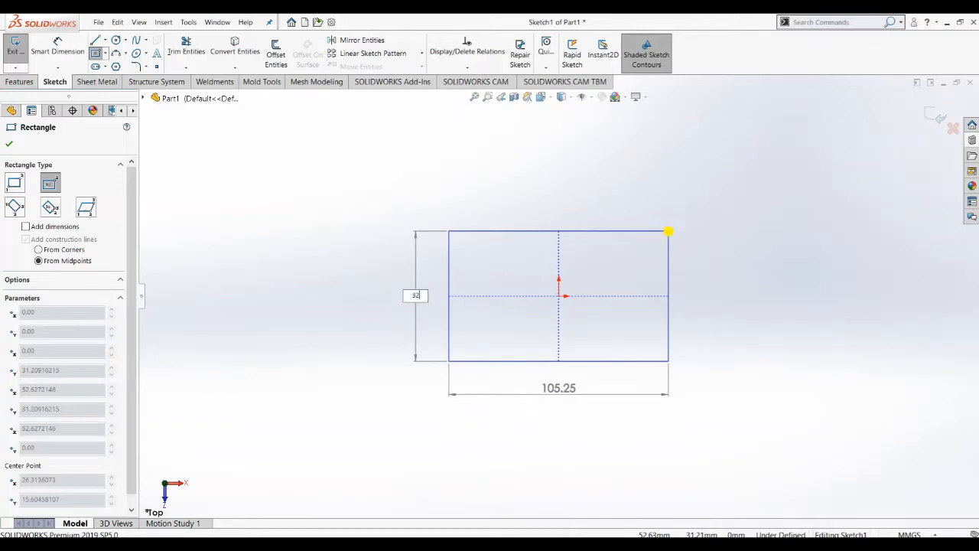
key("Tab")
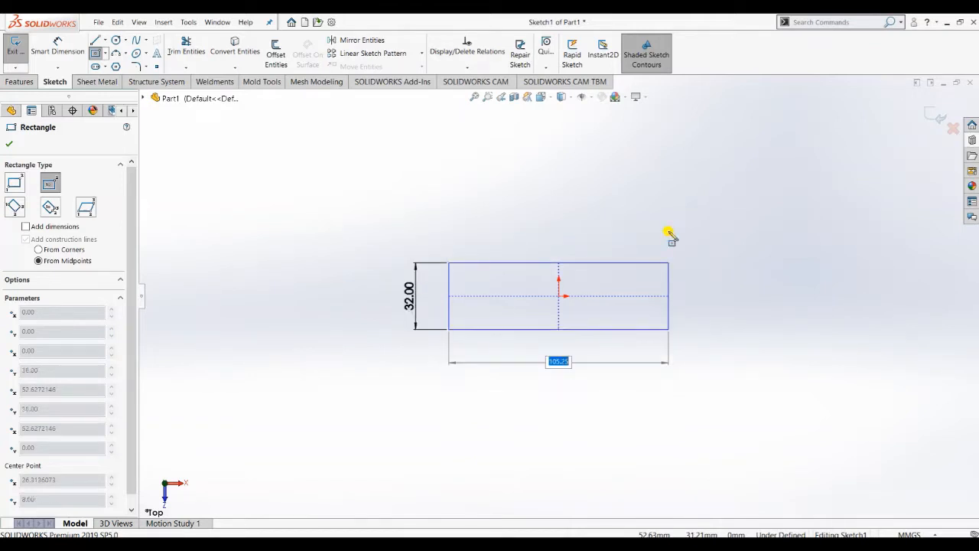
type("56")
key("Return")
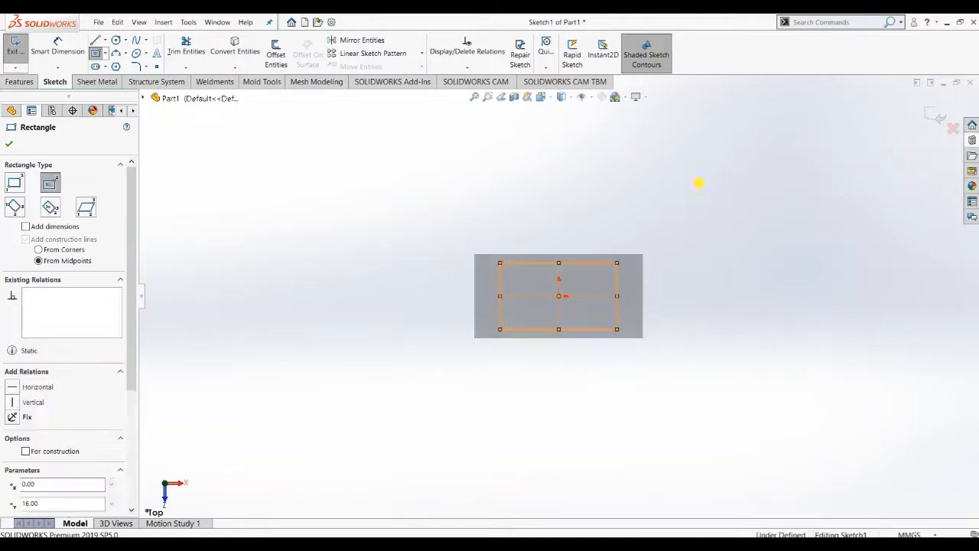
left_click(746, 314)
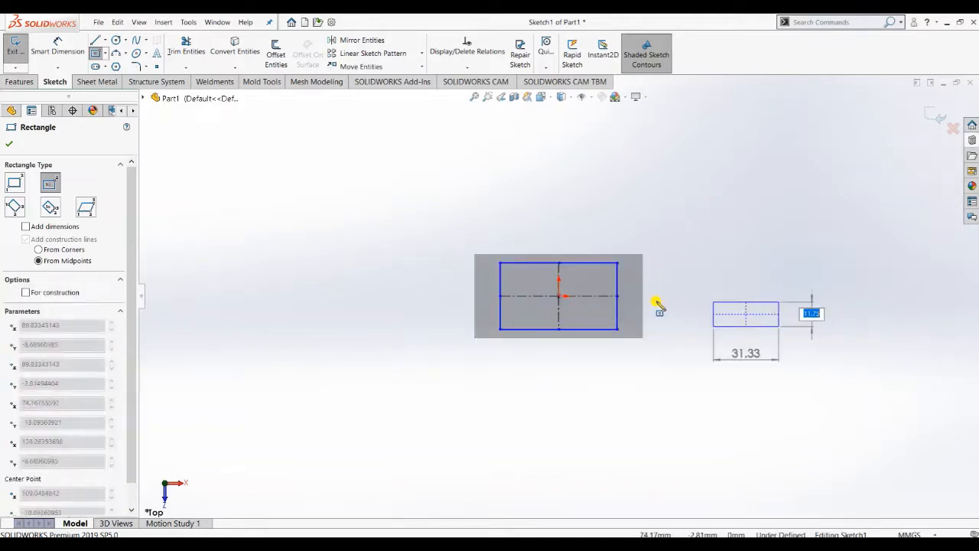
key("Escape")
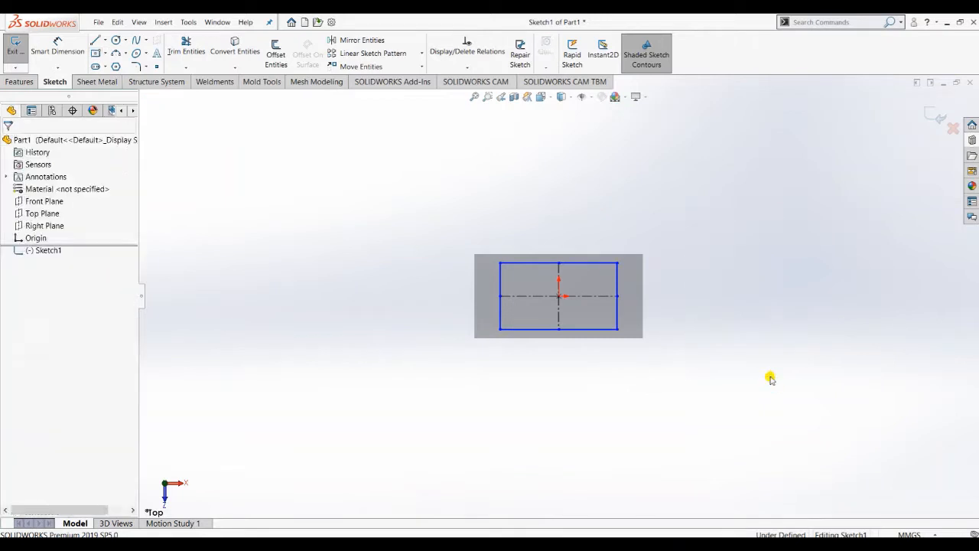
Dimension the rectangle's width along its lower edge and its height along its left edge
left_click(488, 98)
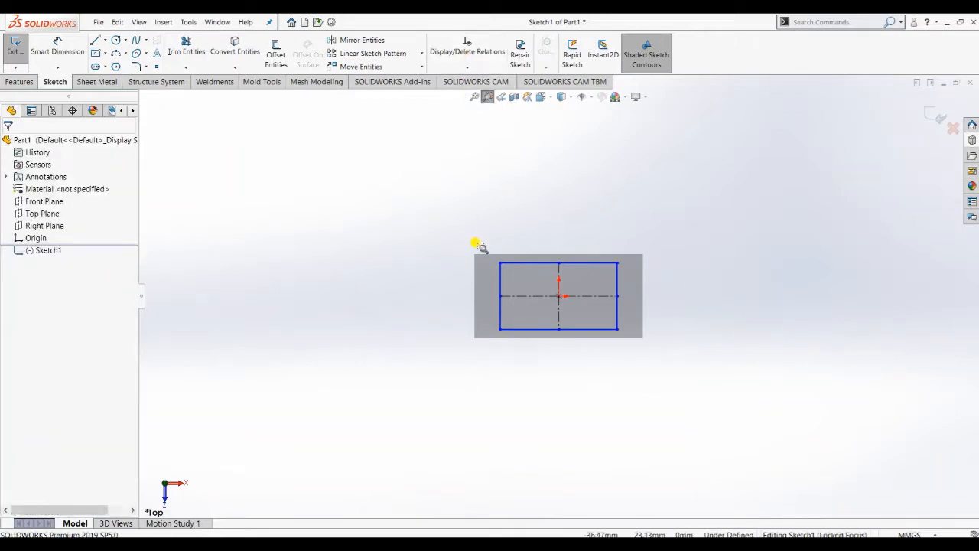
mouse_move(461, 244)
left_mouse_down()
mouse_move(630, 354)
mouse_move(648, 354)
left_mouse_up()
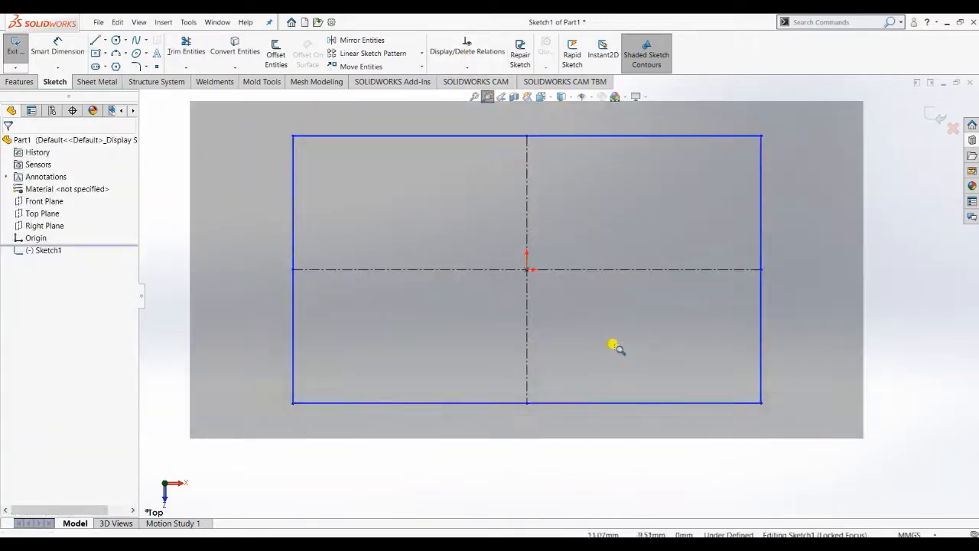
left_click(65, 57)
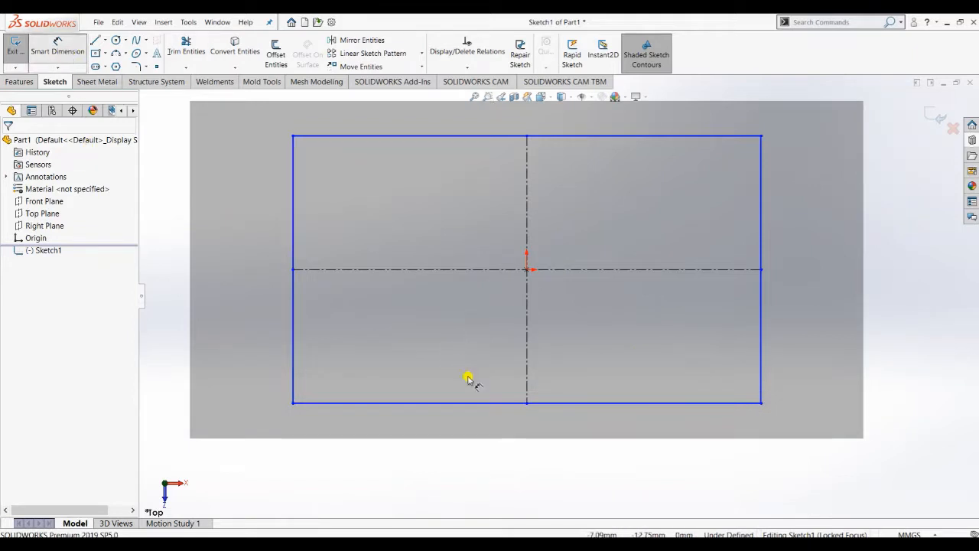
left_click(477, 404)
left_click(498, 472)
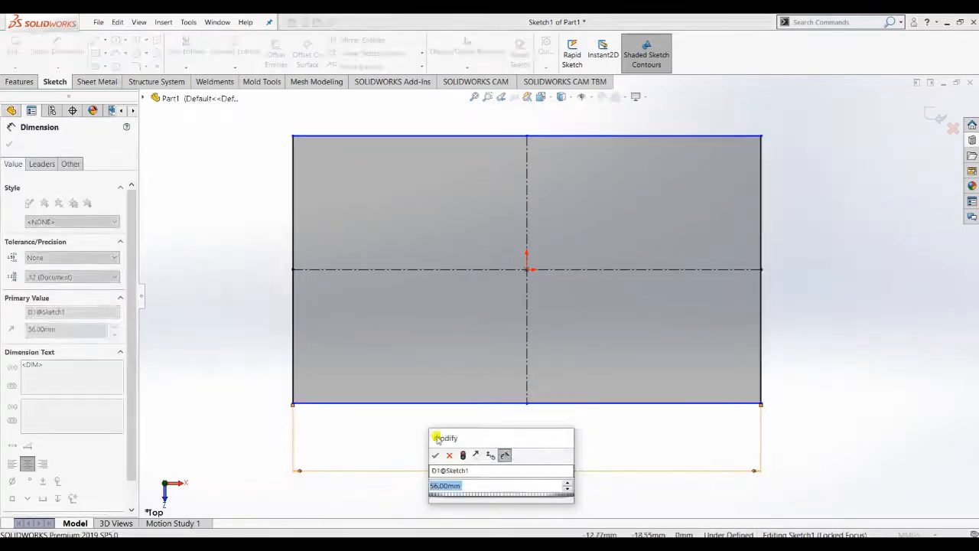
left_click(436, 451)
left_click(297, 304)
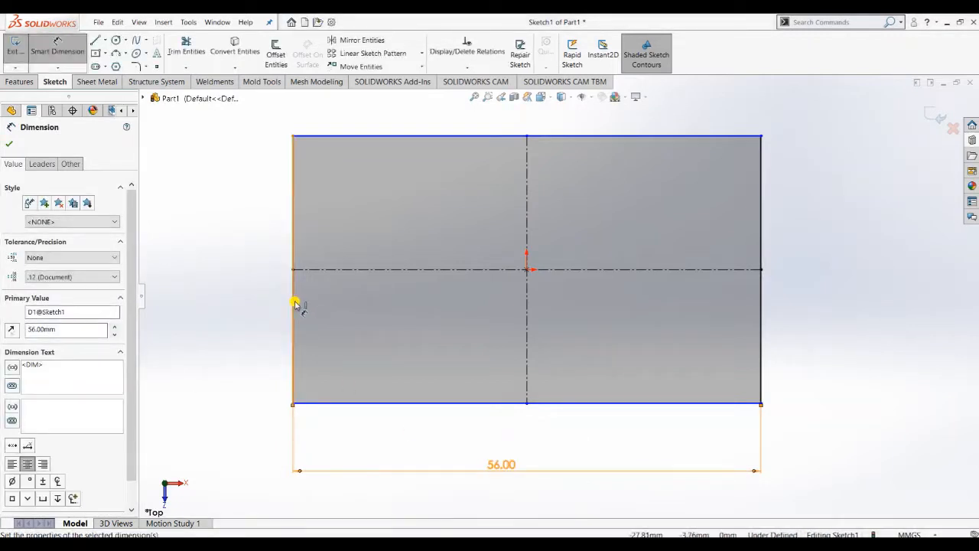
left_click(251, 298)
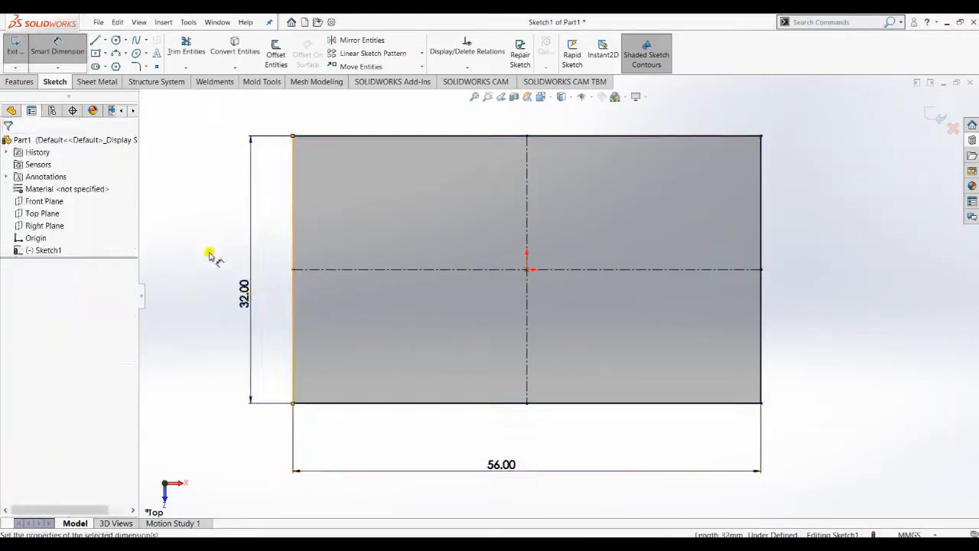
left_click(186, 279)
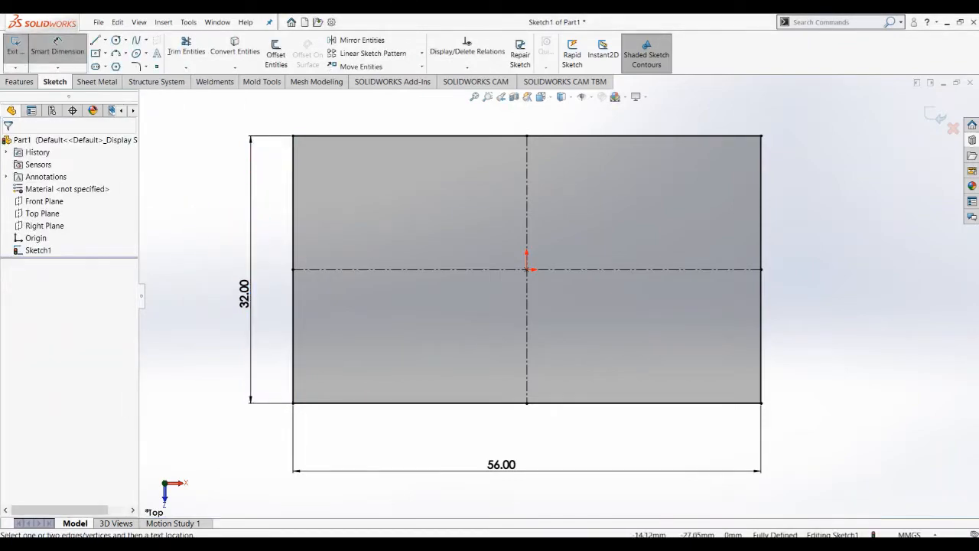
Check the Snip & Sketch reference drawing and sketch an inner center rectangle on the origin, 12 mm high and about 15 mm wide
key("alt+Tab")
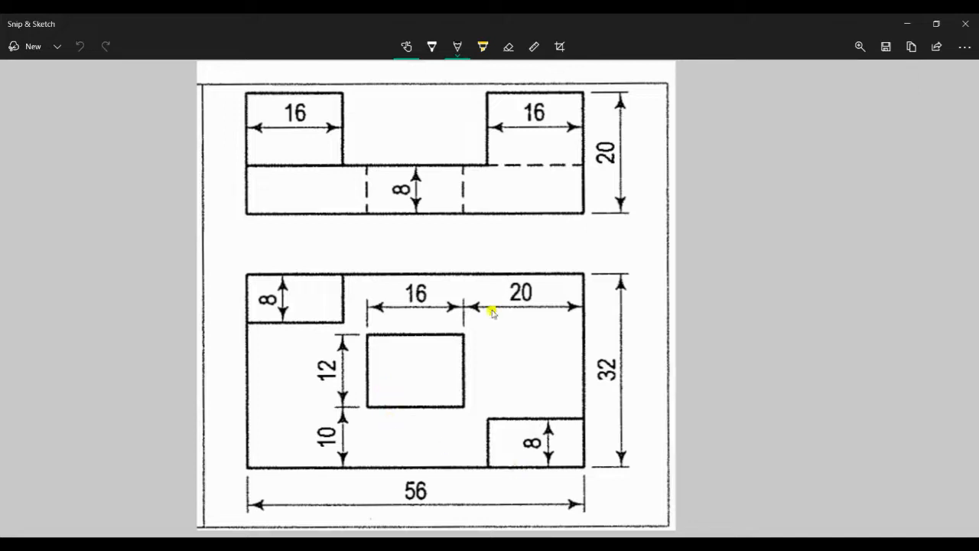
left_click(371, 544)
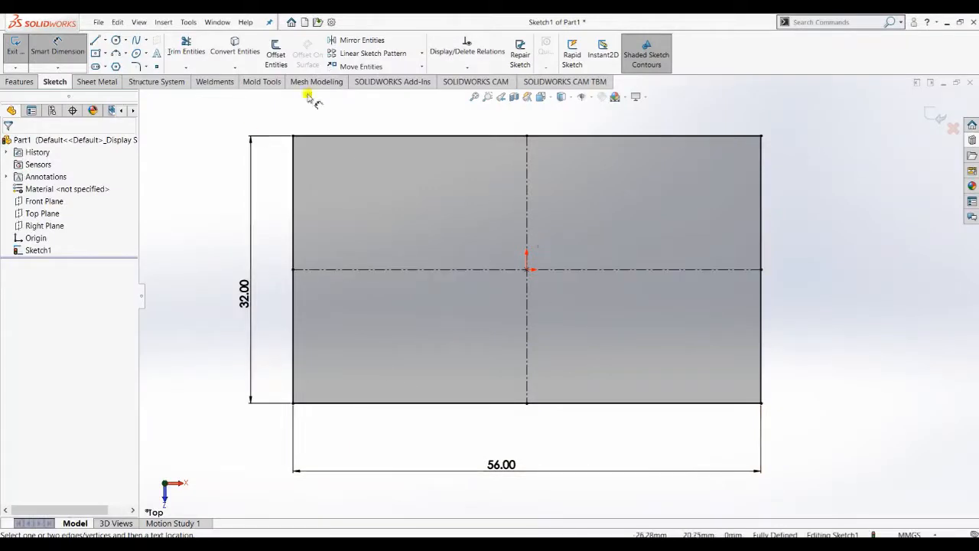
left_click(98, 54)
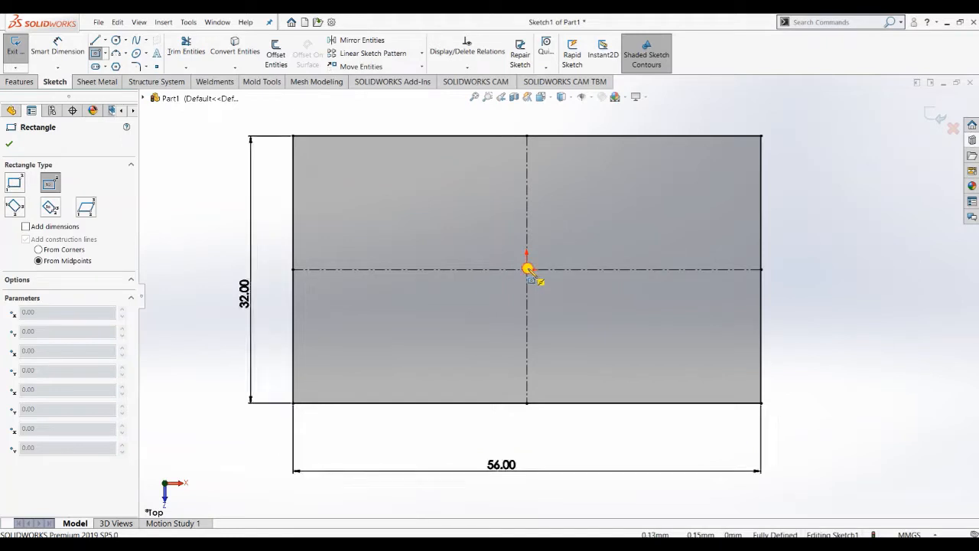
left_click(528, 269)
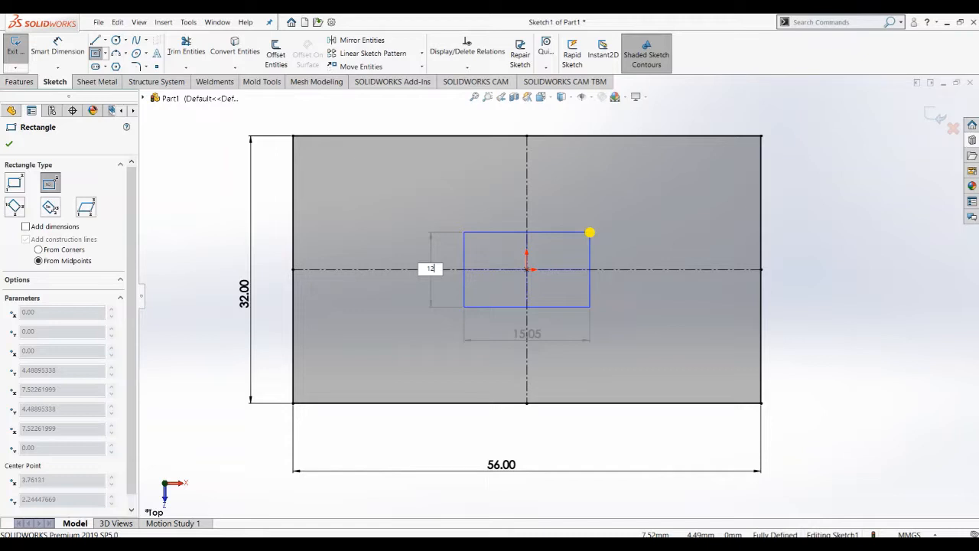
key("Tab")
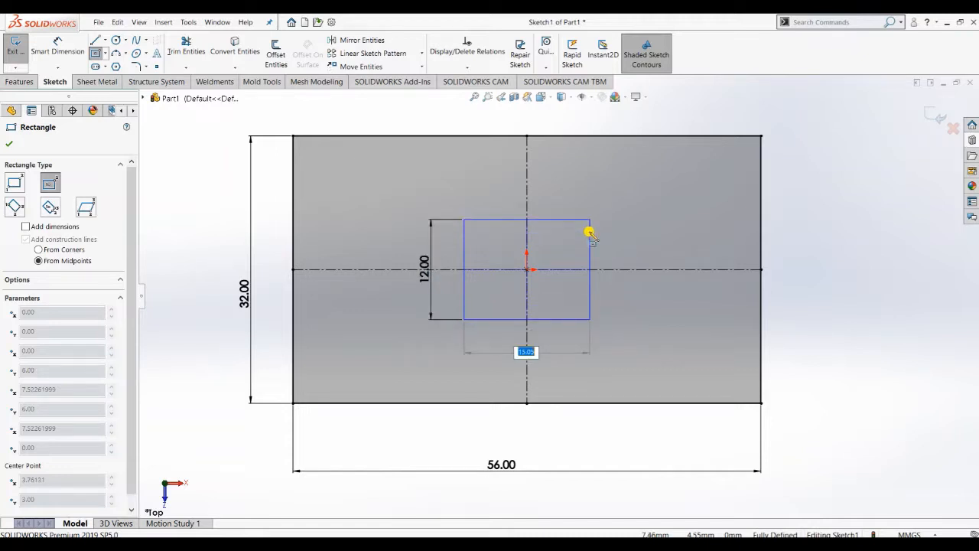
key("Return")
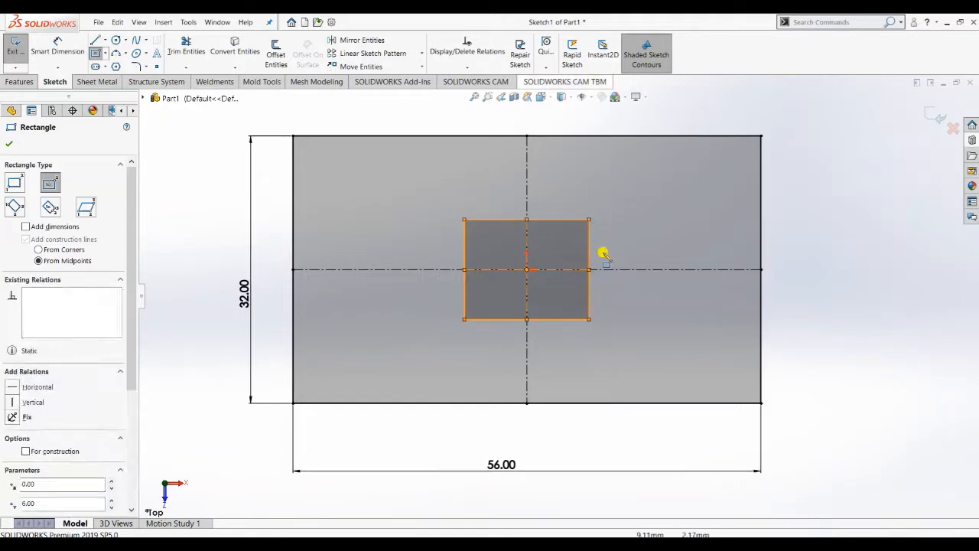
Add a width dimension above the inner rectangle's upper edge
left_click(70, 48)
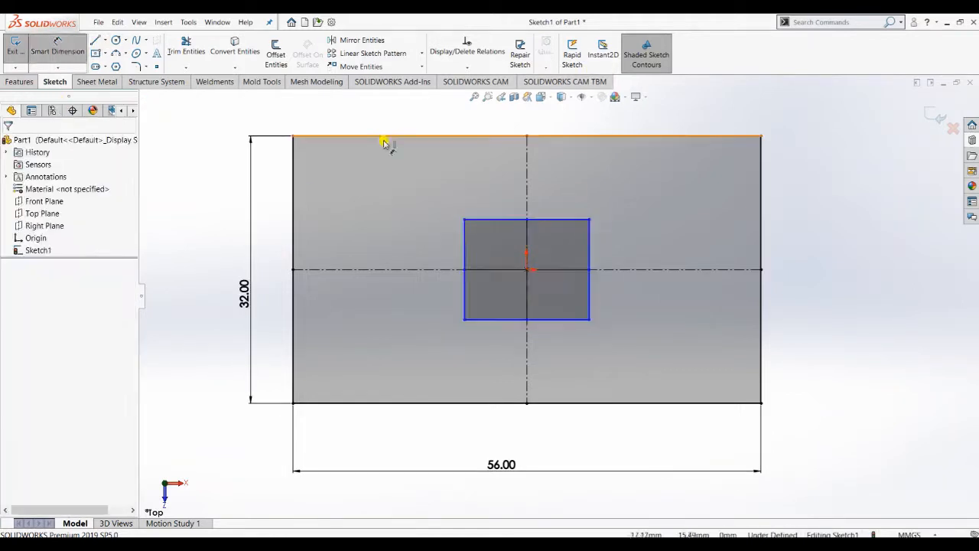
left_click(536, 202)
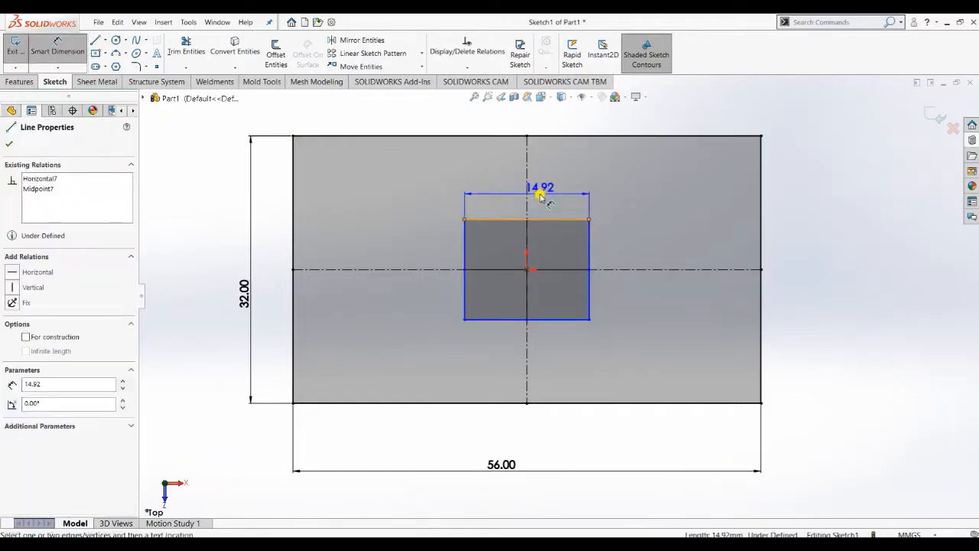
left_click(540, 191)
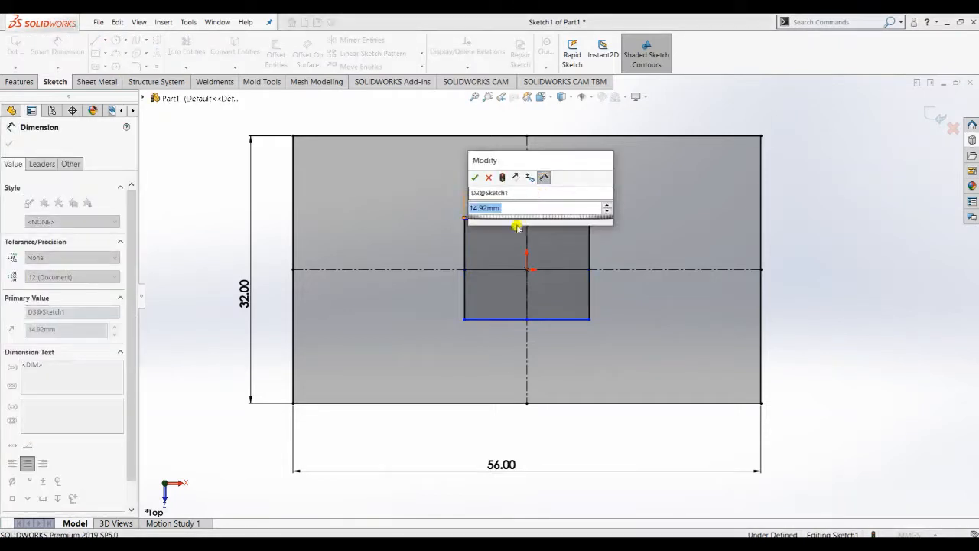
left_click(809, 546)
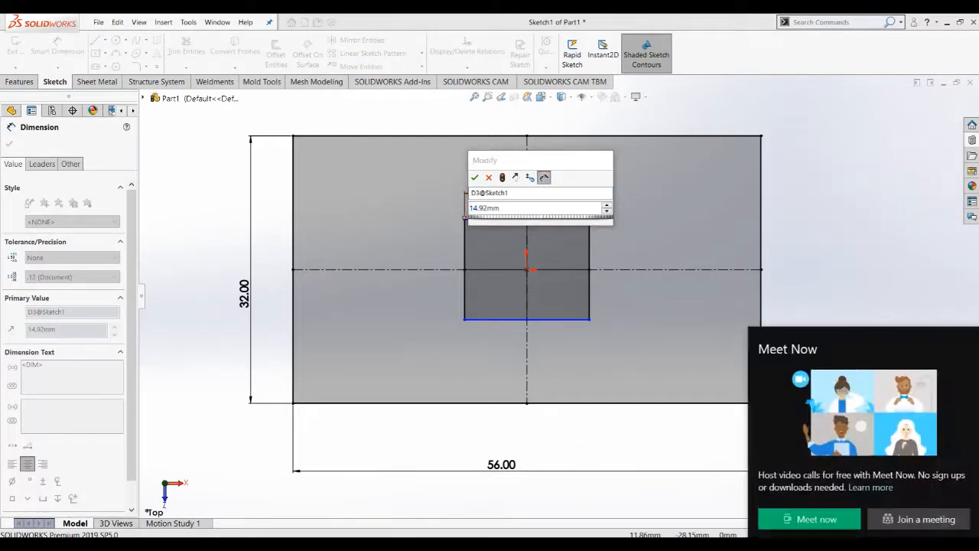
left_click(793, 546)
right_click(767, 501)
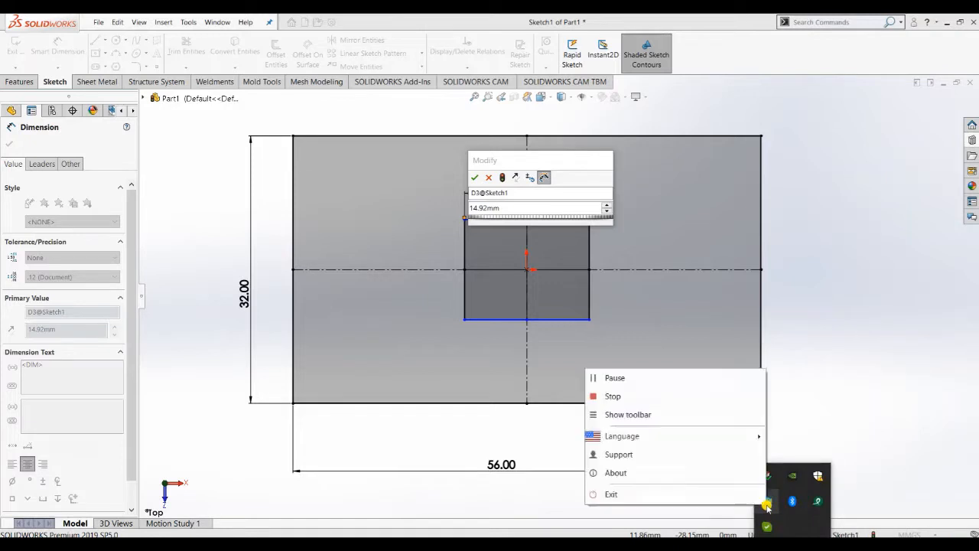
left_click(595, 377)
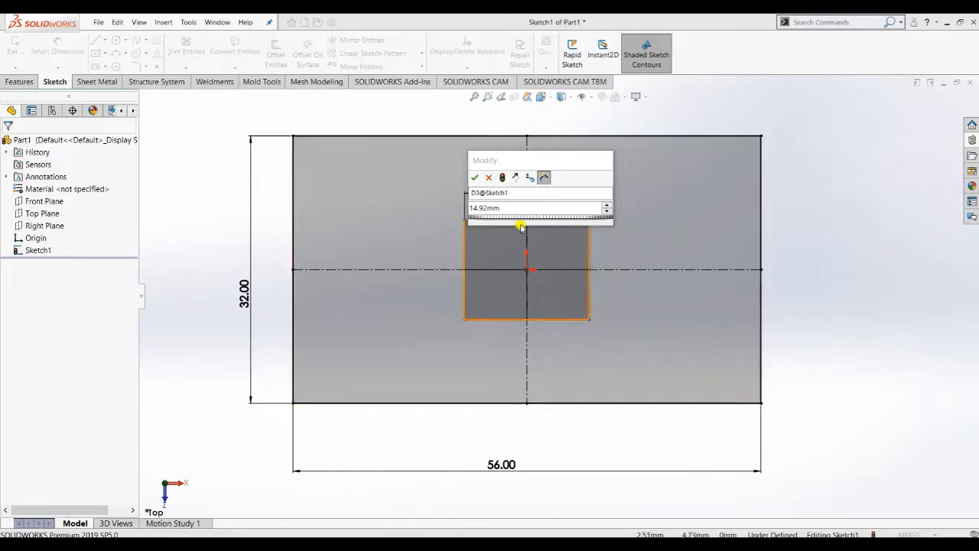
Set the inner rectangle's width to 16 mm
double_click(496, 207)
type("16")
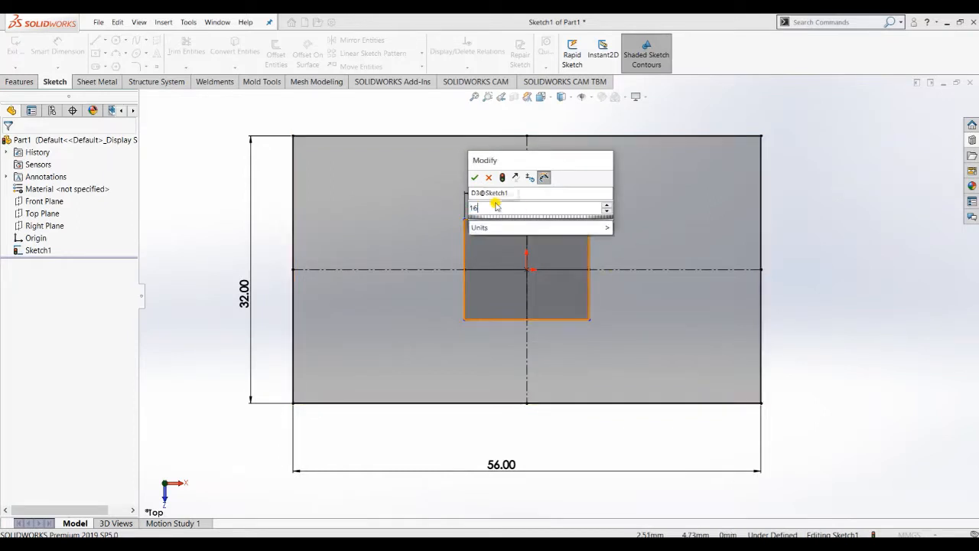
key("Return")
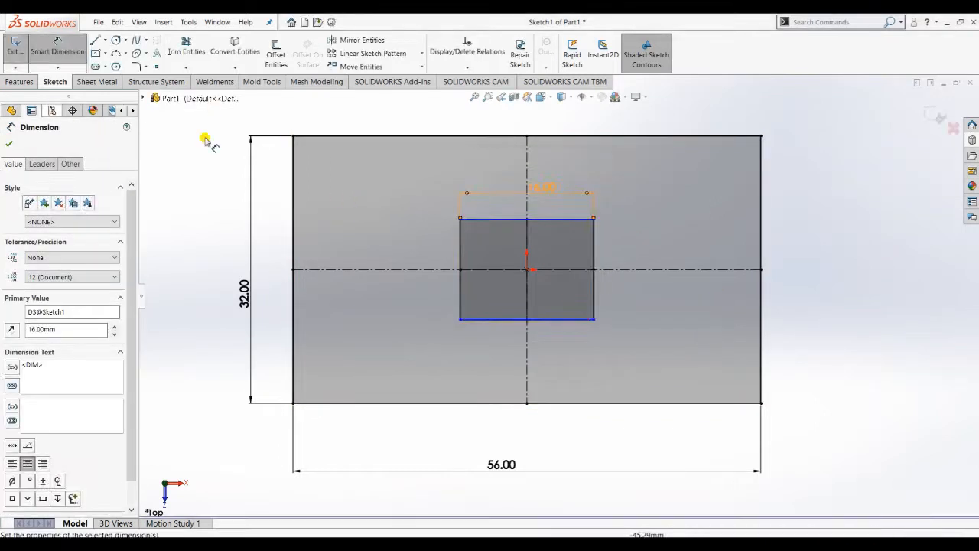
Dimension the inner rectangle's height beside its left edge
left_click(459, 284)
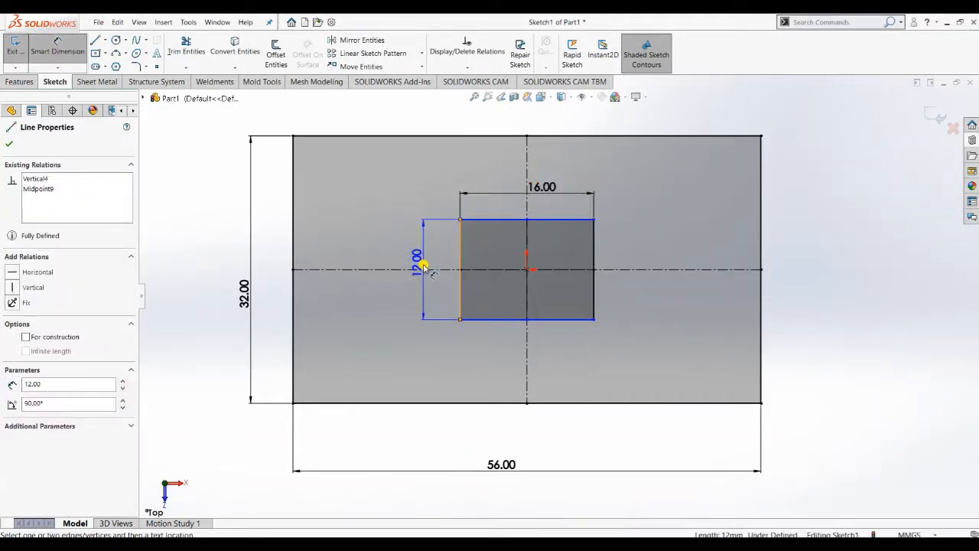
left_click(427, 269)
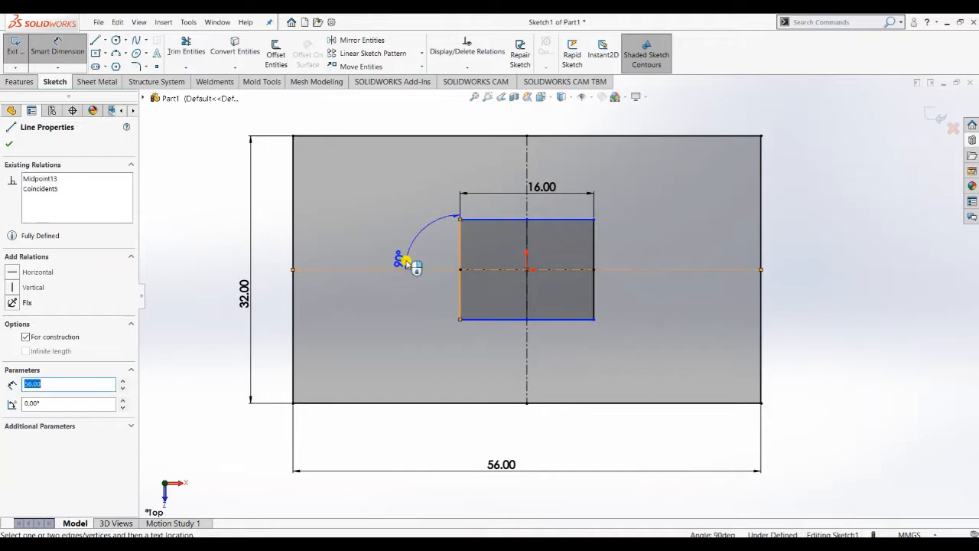
key("Escape")
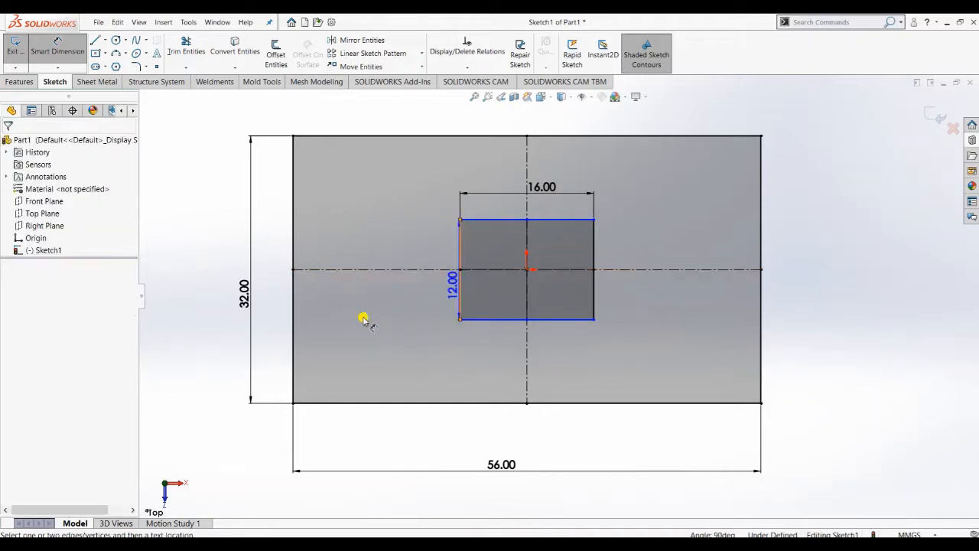
left_click(422, 269)
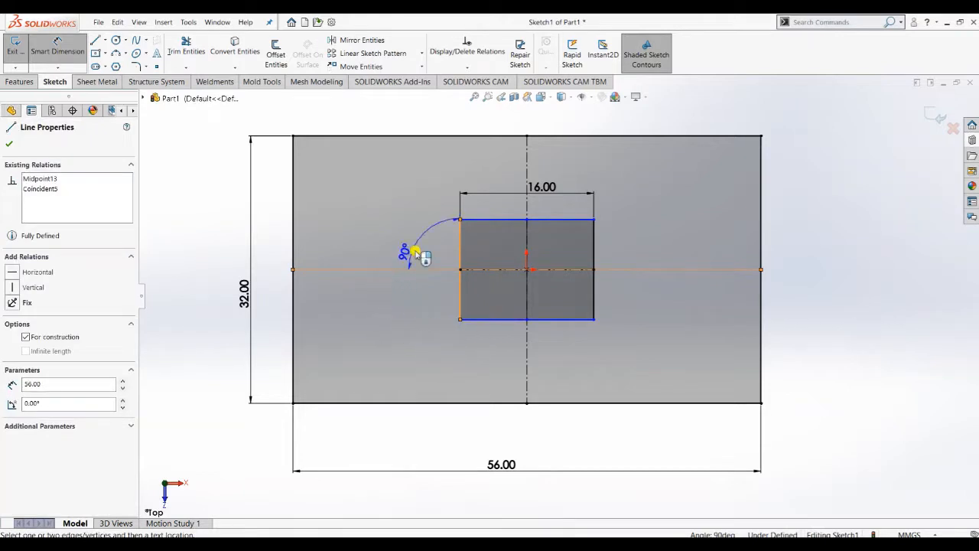
key("Escape")
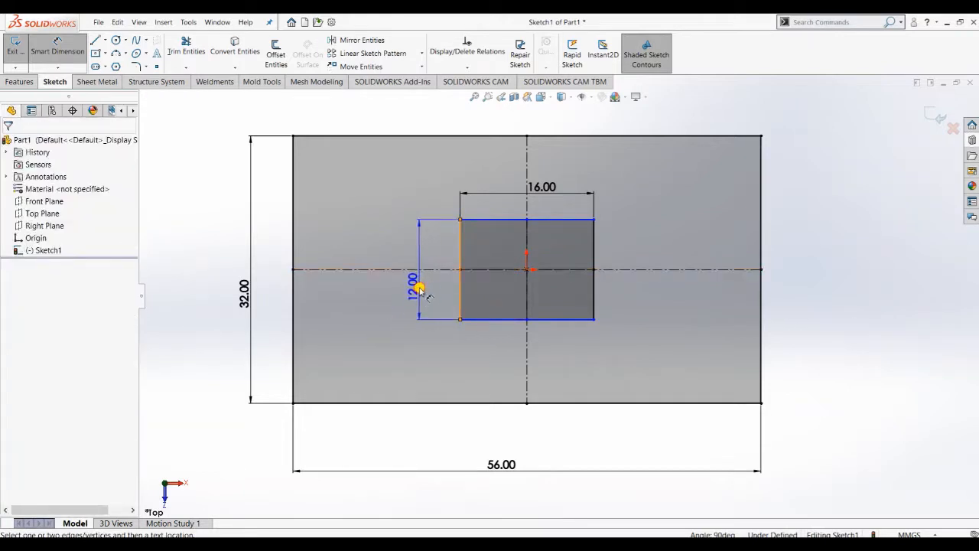
left_click(415, 283)
left_click(357, 267)
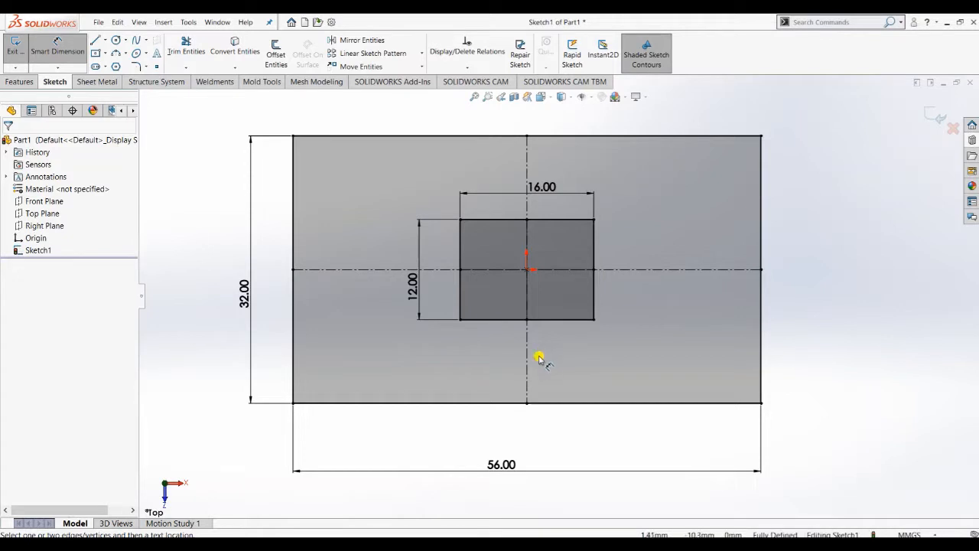
Compare the sketch with the part's dimensions in the Snip & Sketch reference drawing
mouse_move(340, 546)
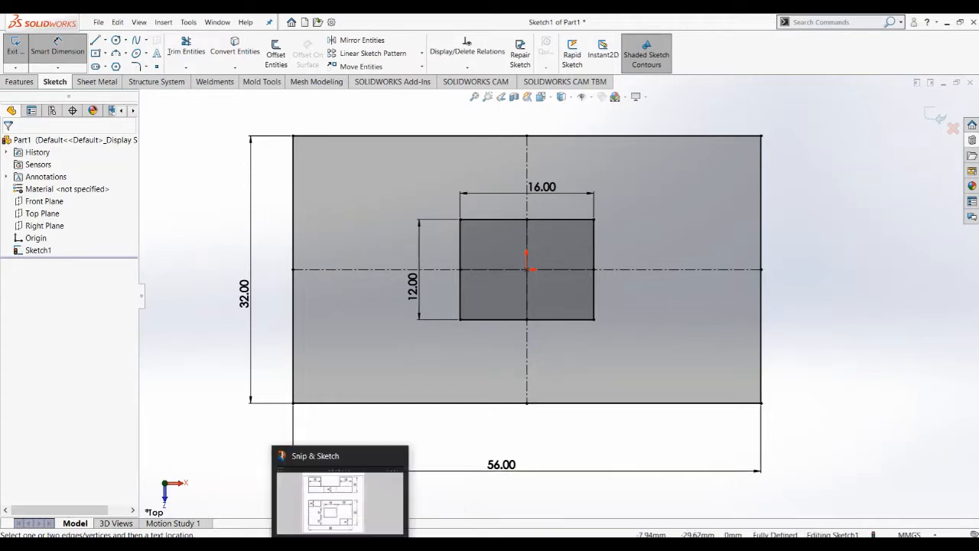
left_click(340, 546)
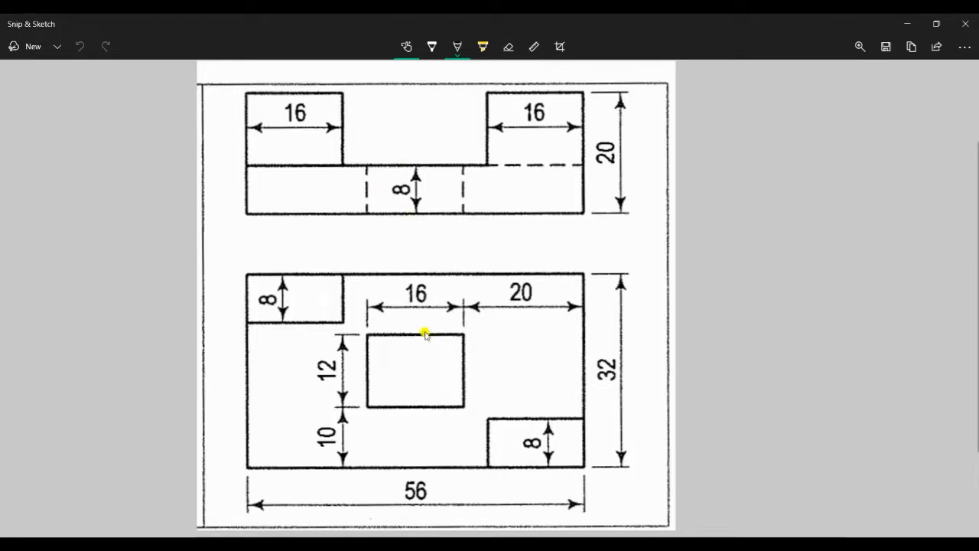
left_click(352, 546)
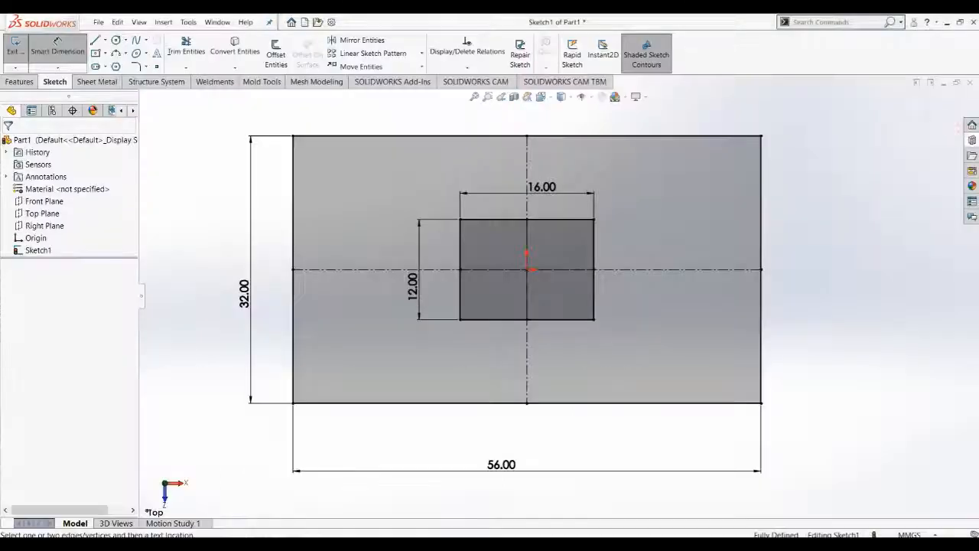
Extrude the base sketch 8 mm as a blind boss to form the plate with its rectangular opening
left_click(17, 81)
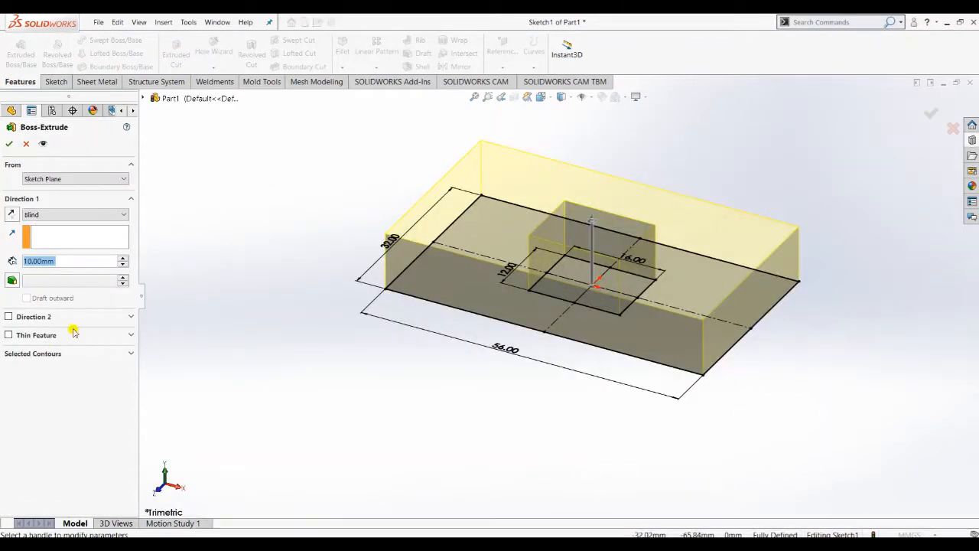
type("8")
key("Return")
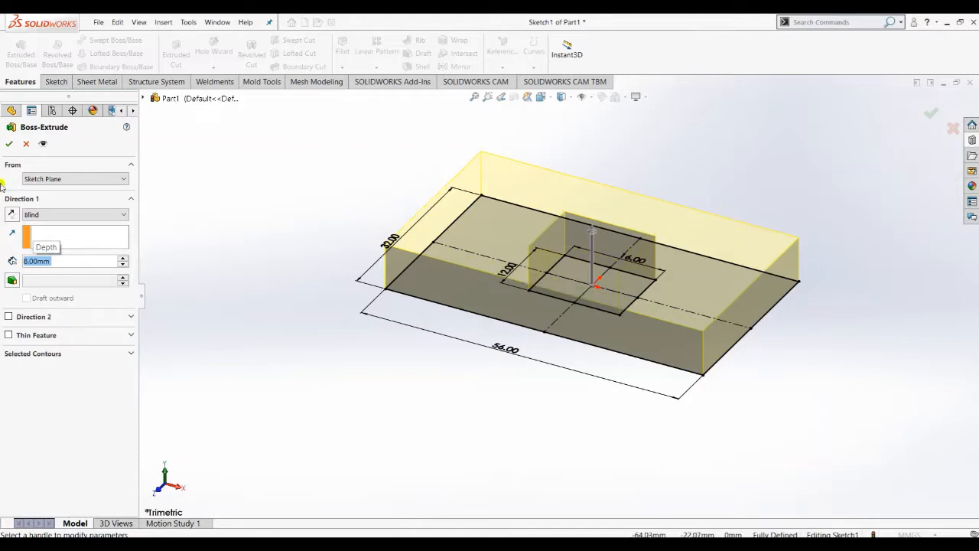
left_click(15, 147)
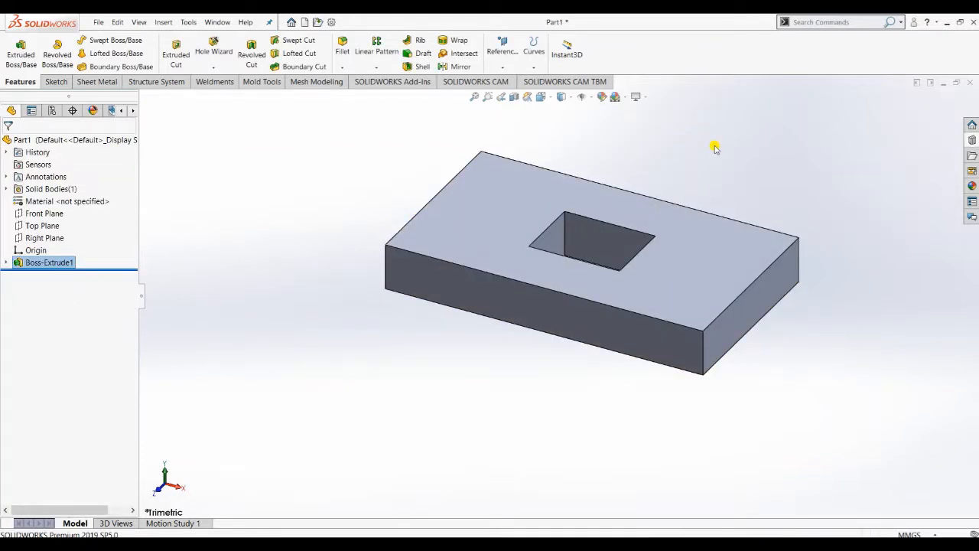
Start a new sketch on the plate's top face
scroll(635, 273, "down", 2)
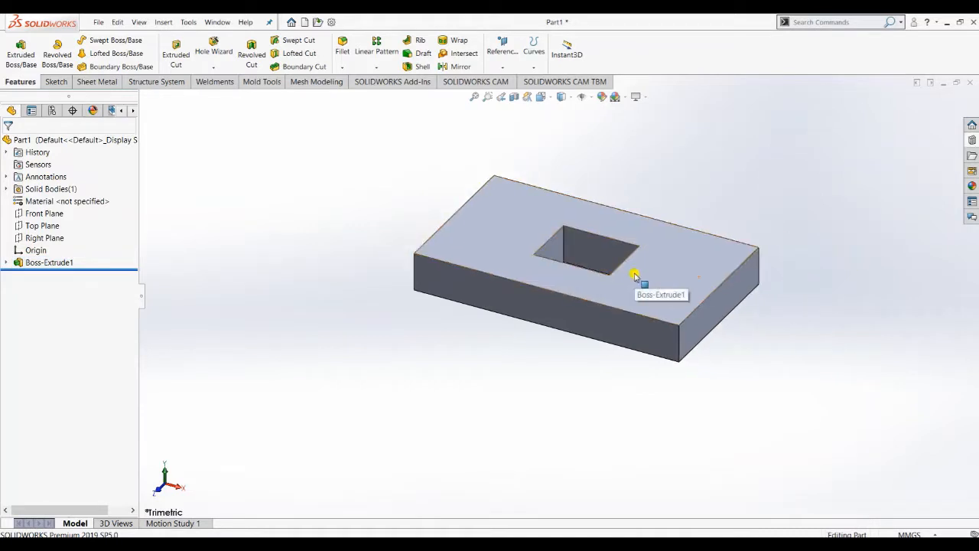
scroll(476, 228, "down", 1)
middle_click_drag(501, 261, 520, 289)
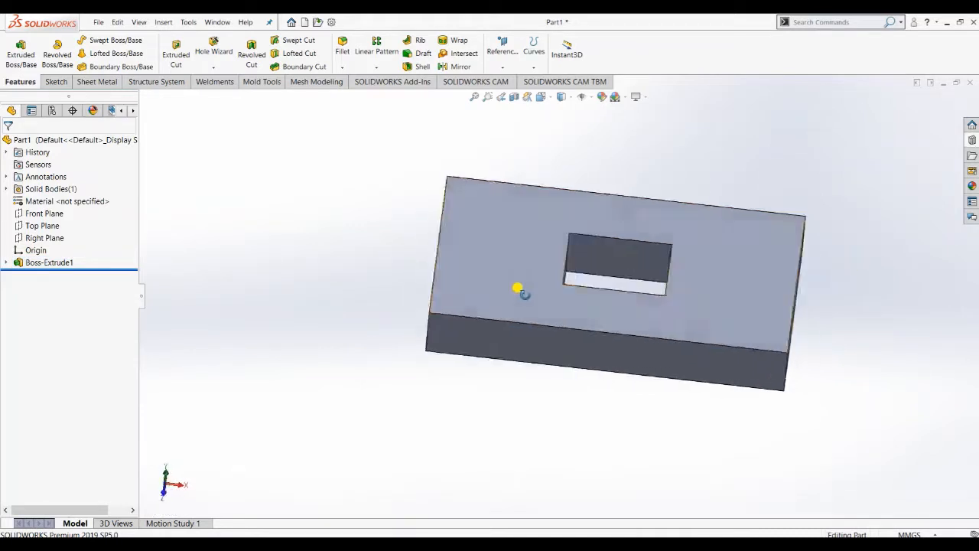
middle_click_drag(642, 313, 625, 324)
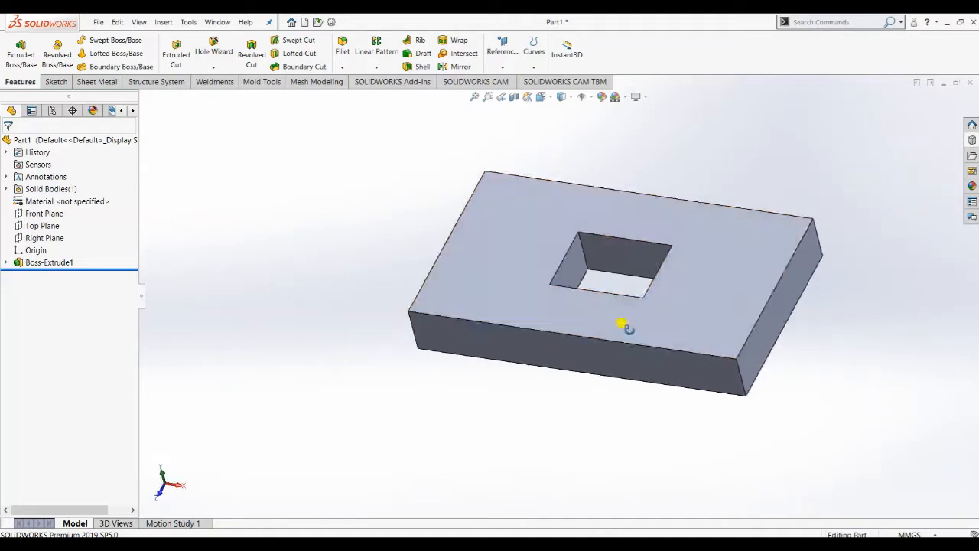
left_click(504, 265)
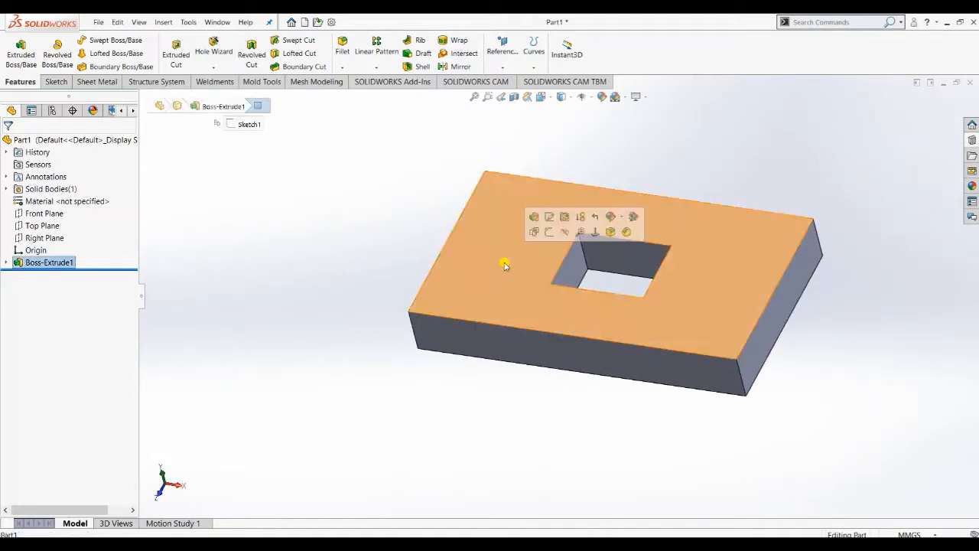
right_click(498, 262)
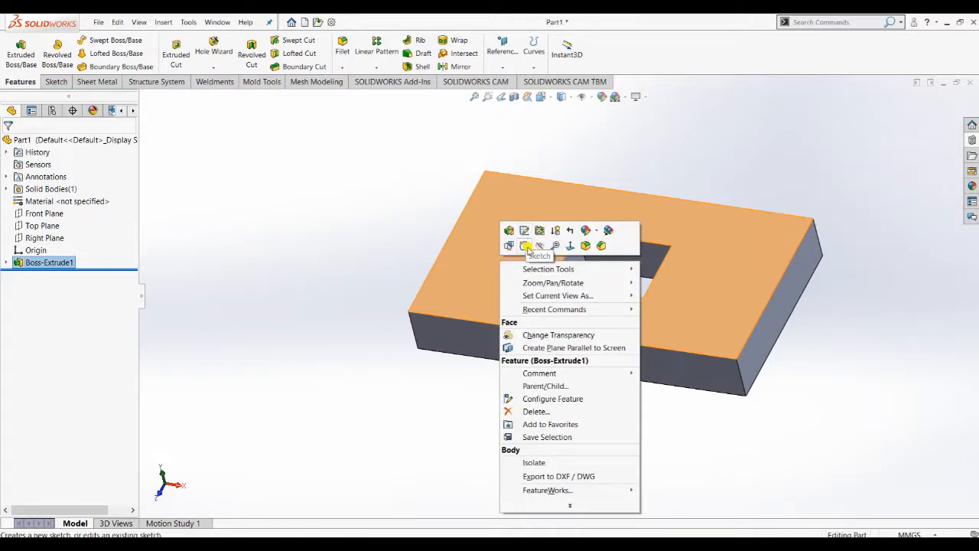
left_click(526, 246)
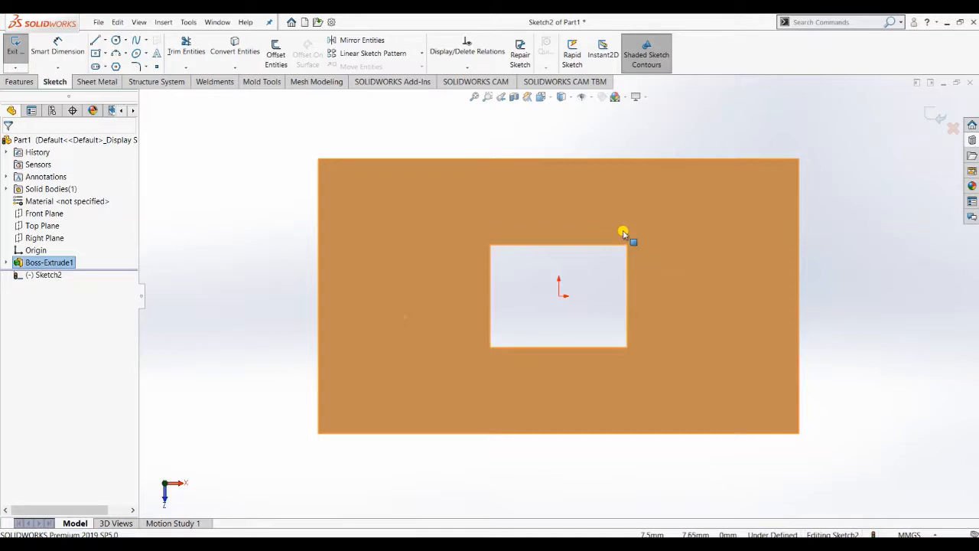
Check the raised blocks' sizes in the Snip & Sketch drawing and sketch a 16 by 8 mm corner rectangle at the plate's back-left corner
key("alt+Tab")
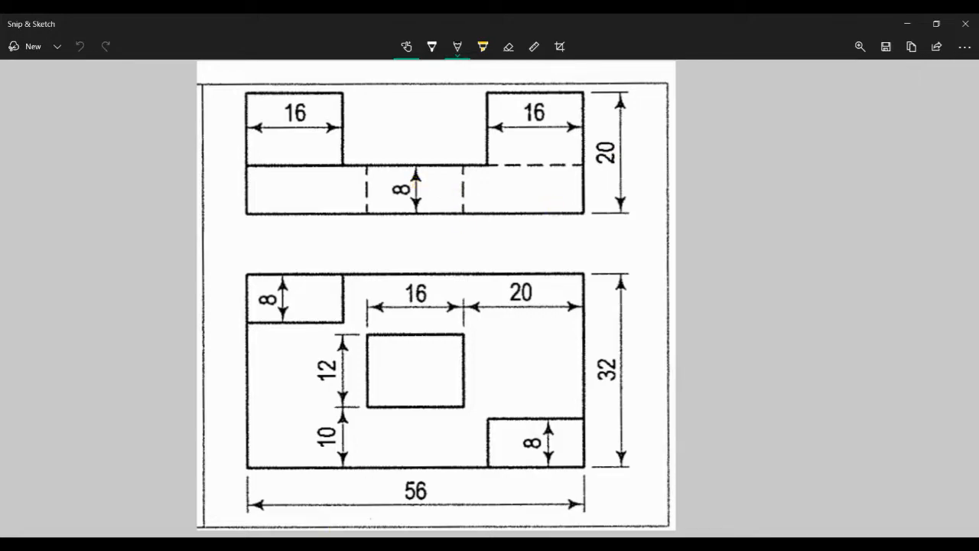
key("alt+Tab")
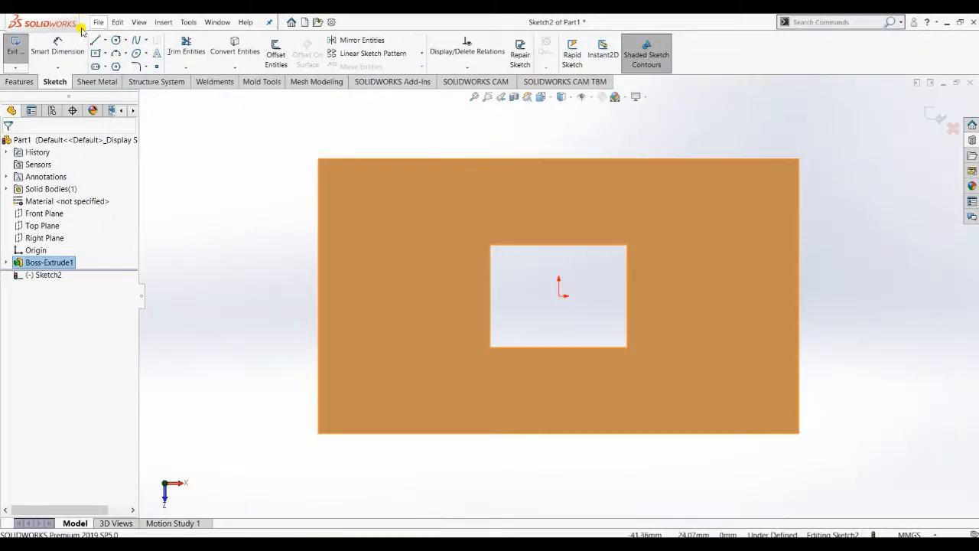
left_click(105, 53)
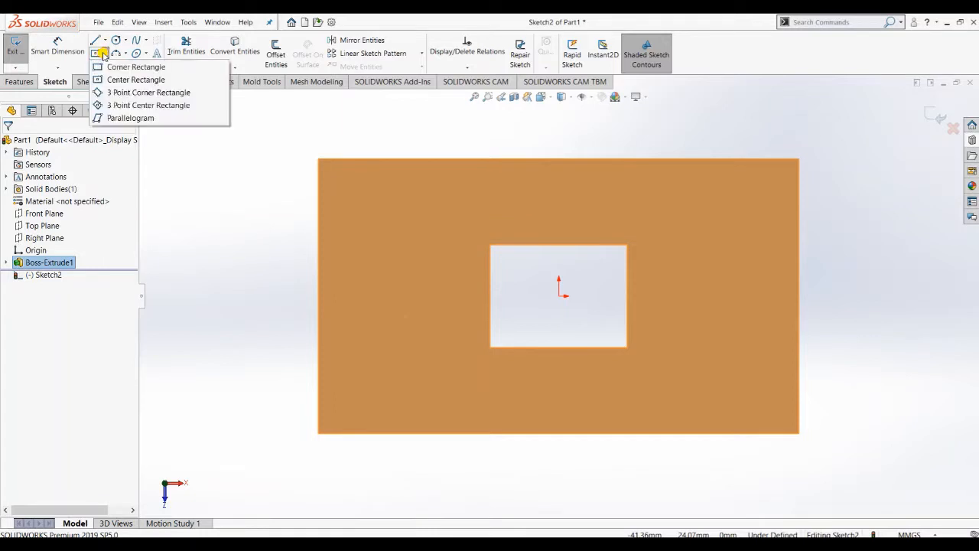
left_click(118, 66)
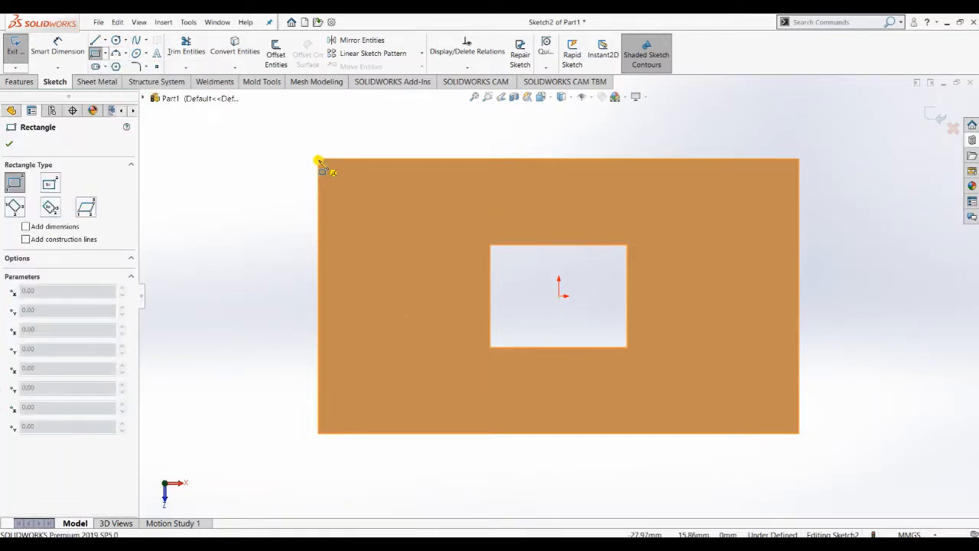
left_click(319, 160)
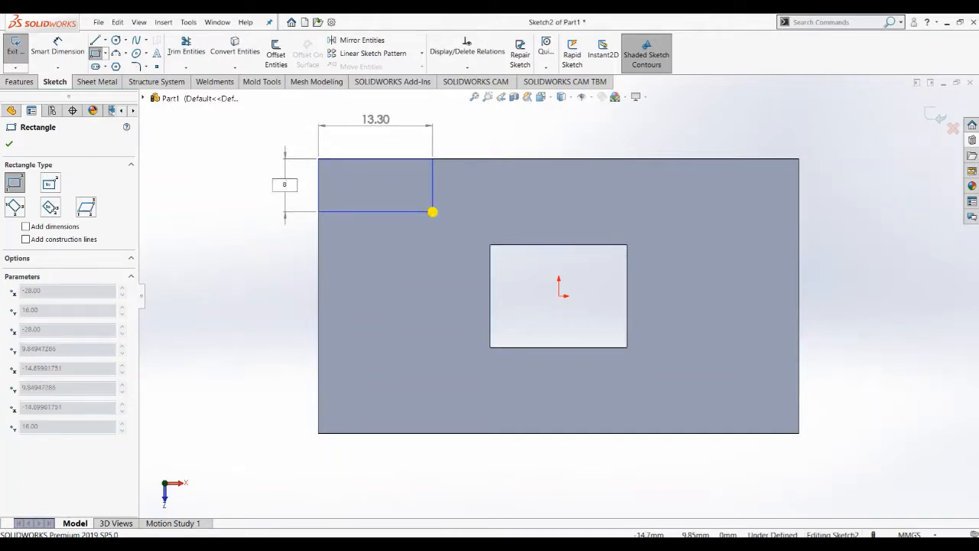
key("Tab")
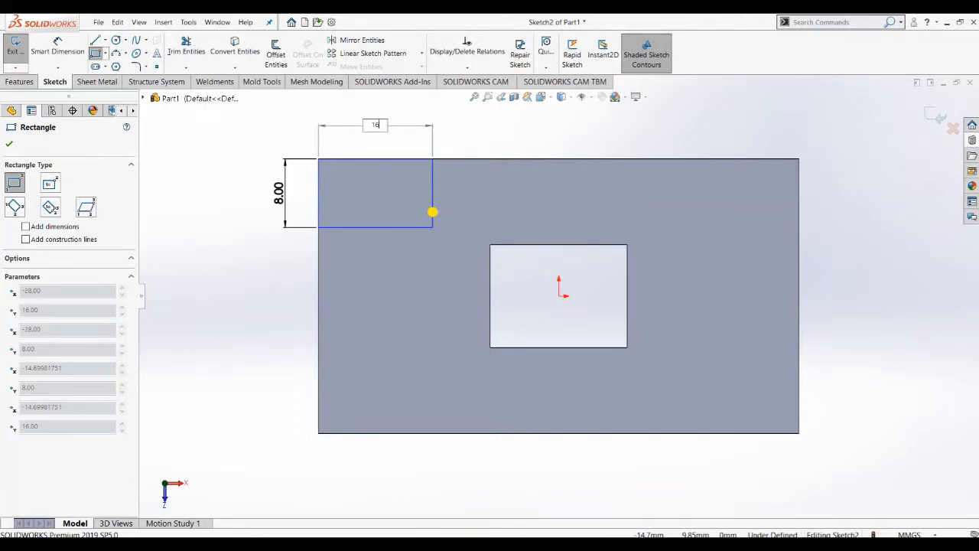
type("16")
key("Return")
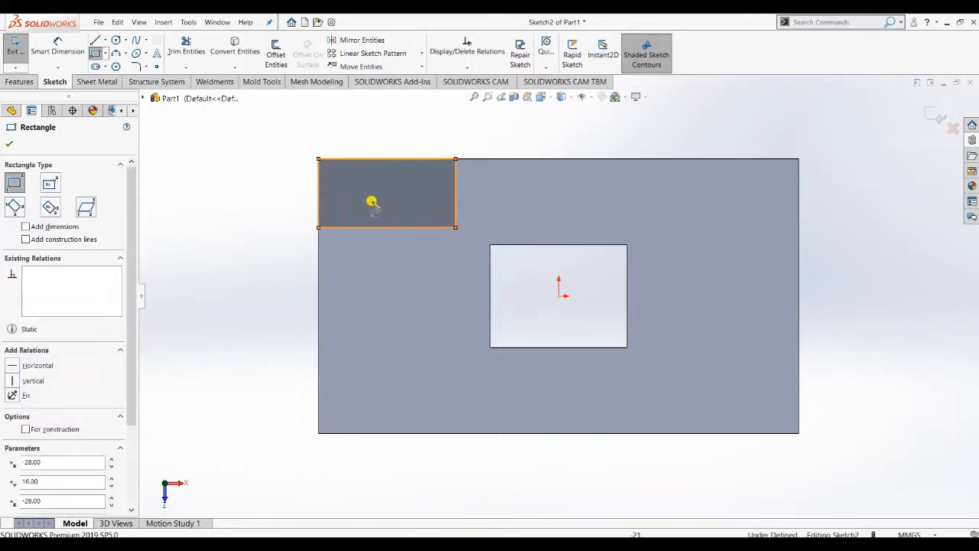
Sketch a second corner rectangle, 16 mm wide and 8 mm high, from the plate's front-right corner
left_click(798, 433)
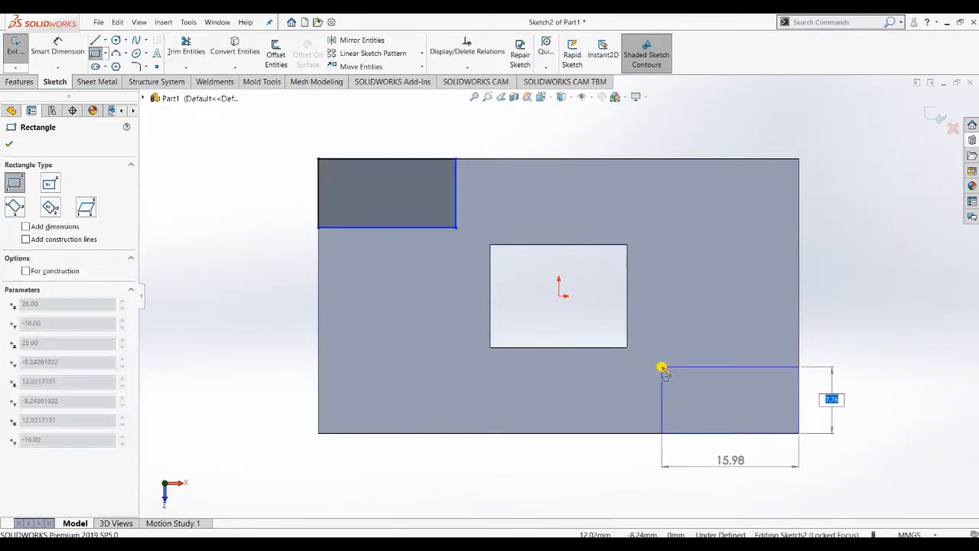
key("Tab")
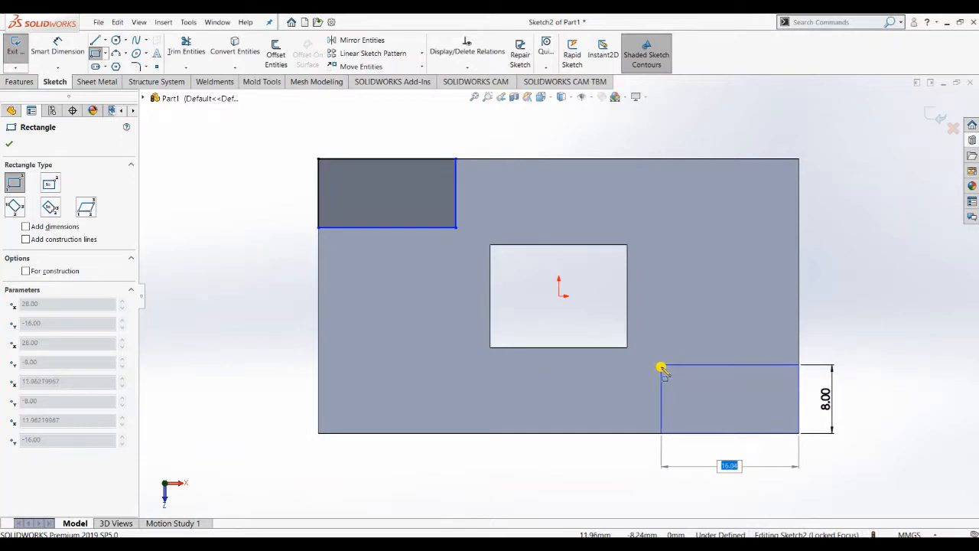
type("16")
key("Return")
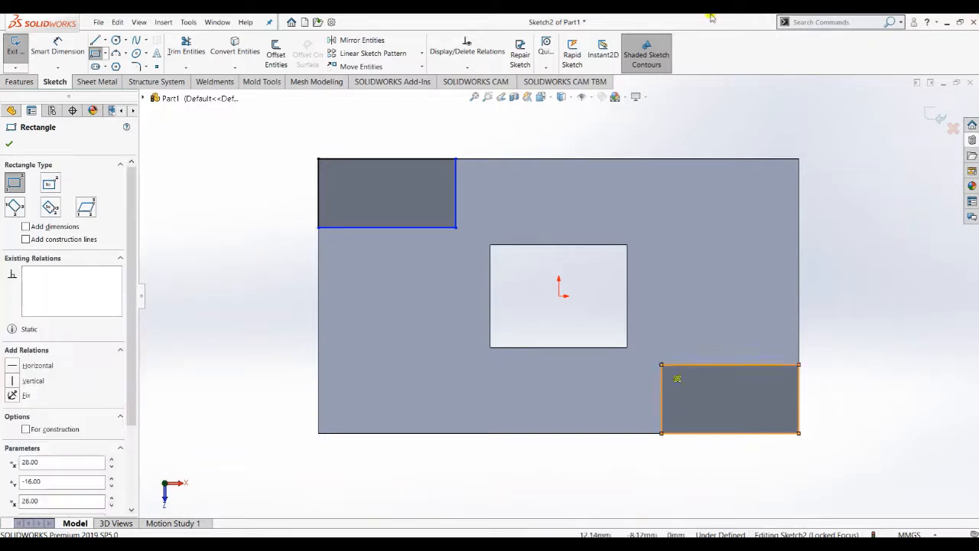
left_click(11, 144)
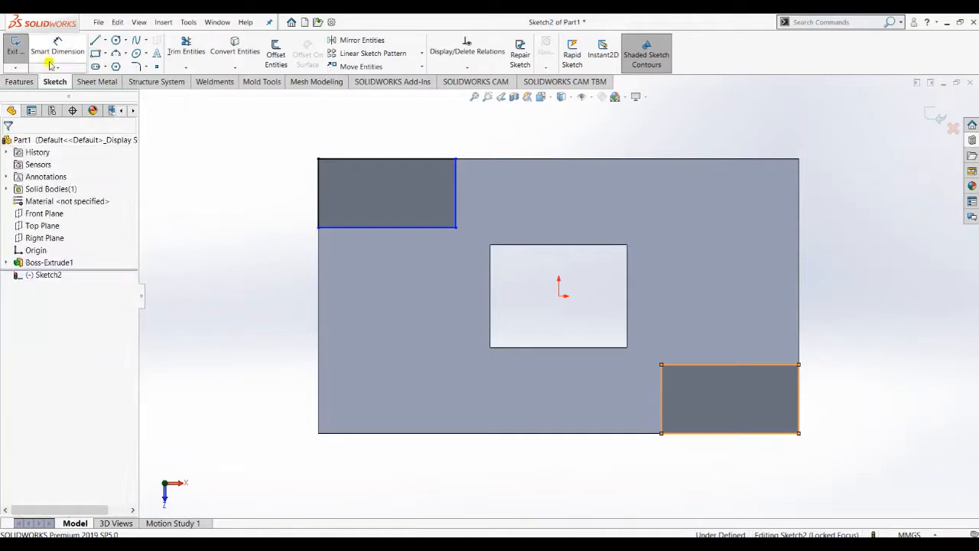
Dimension the back-left rectangle as 16 mm along its lower edge and 8 mm along its right edge
left_click(58, 46)
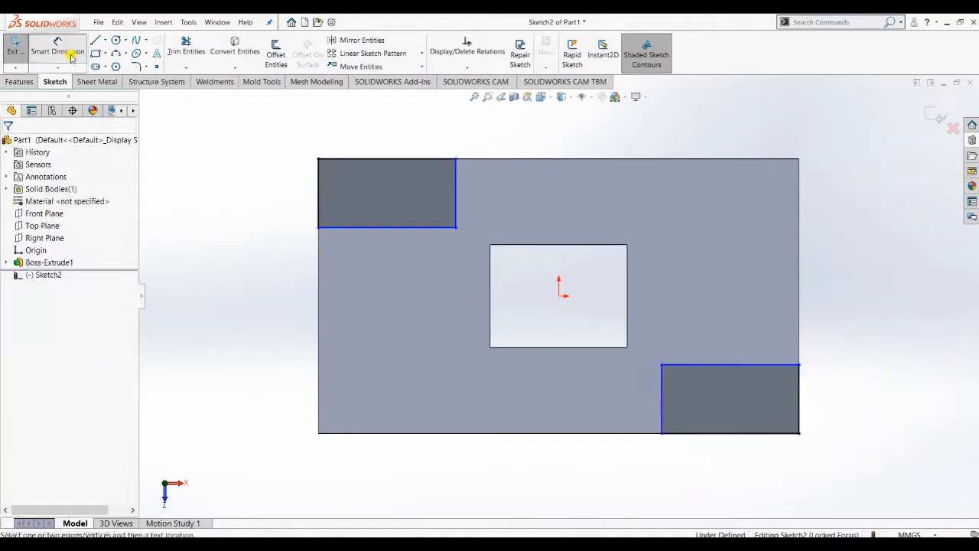
left_click(382, 228)
left_click(327, 260)
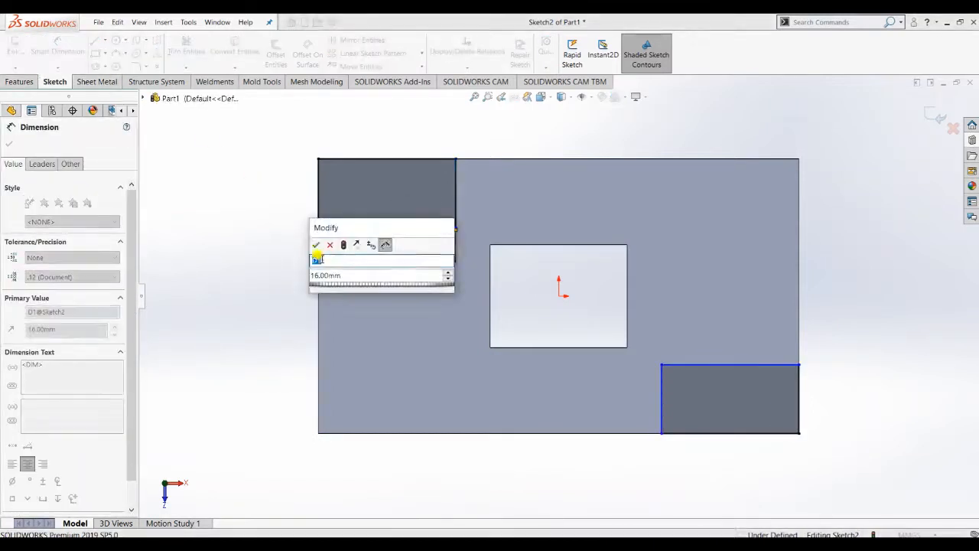
left_click(316, 242)
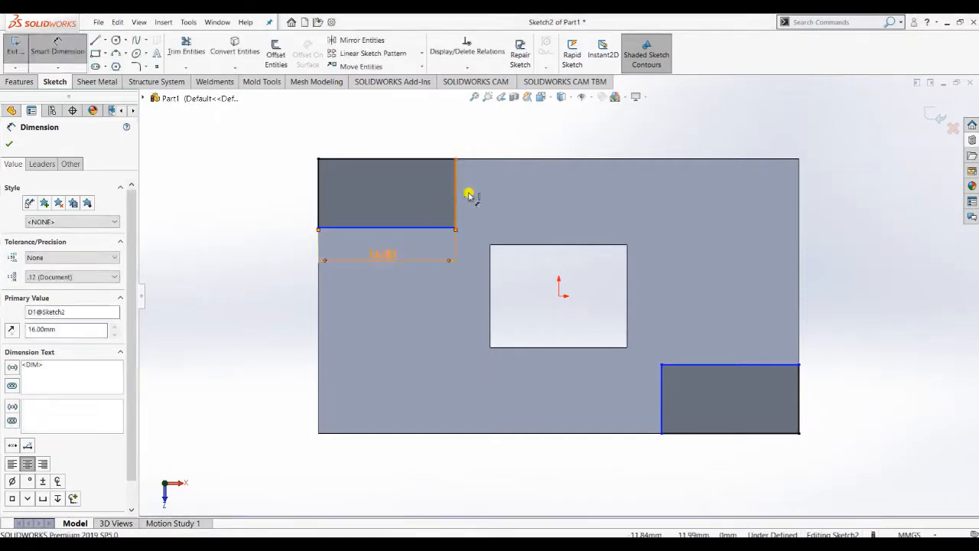
left_click(459, 194)
left_click(480, 191)
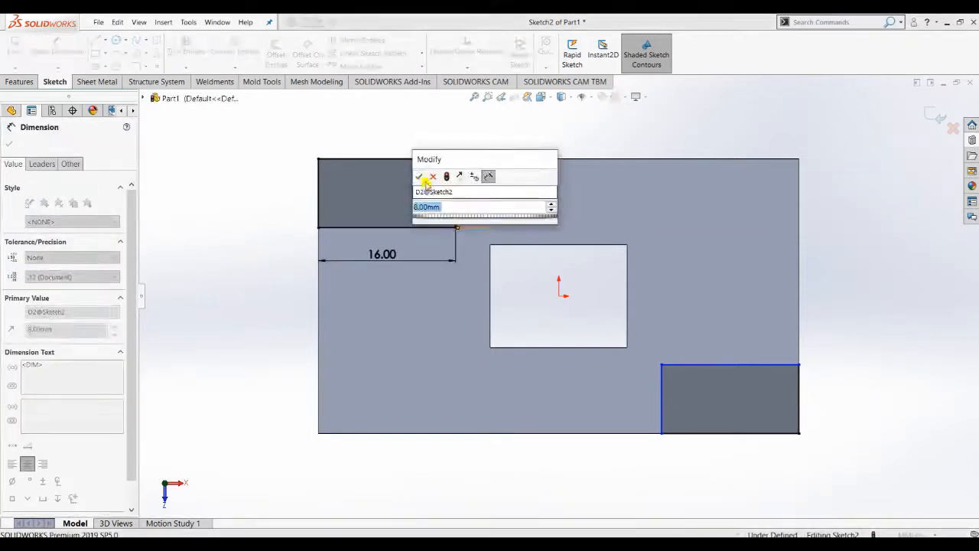
left_click(422, 175)
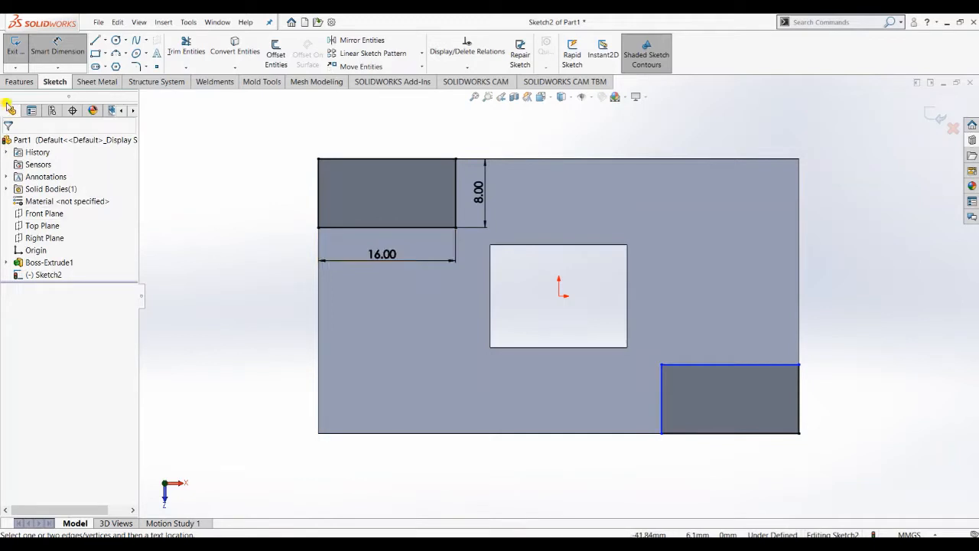
Check the block height in the Snip & Sketch drawing and extrude both corner rectangles 12 mm upward from the plate, merged with it
left_click(13, 84)
left_click(21, 59)
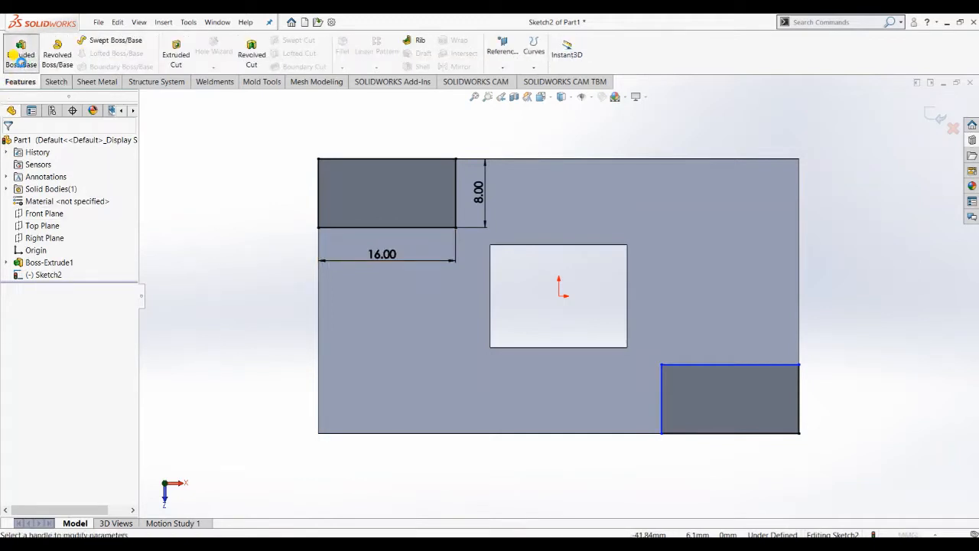
middle_click_drag(429, 427, 430, 382)
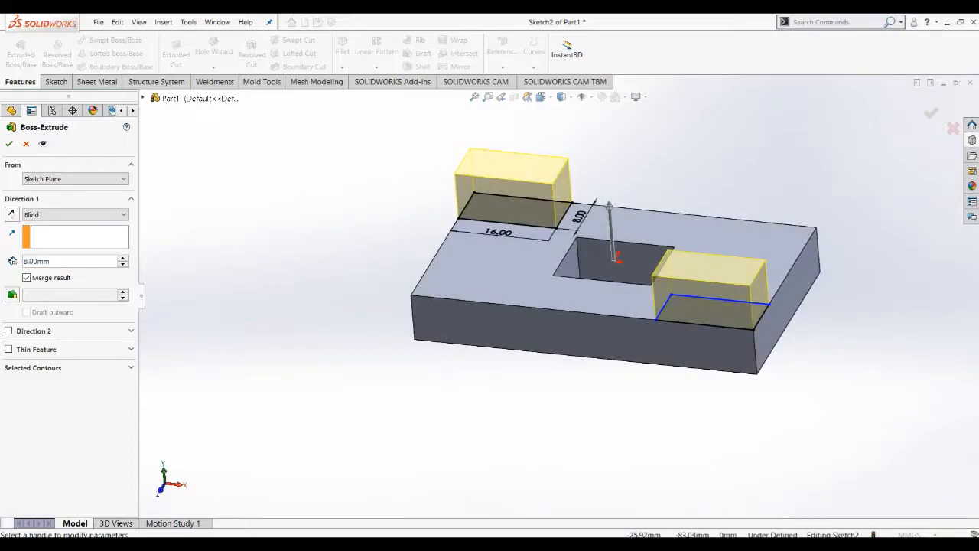
key("alt+Tab")
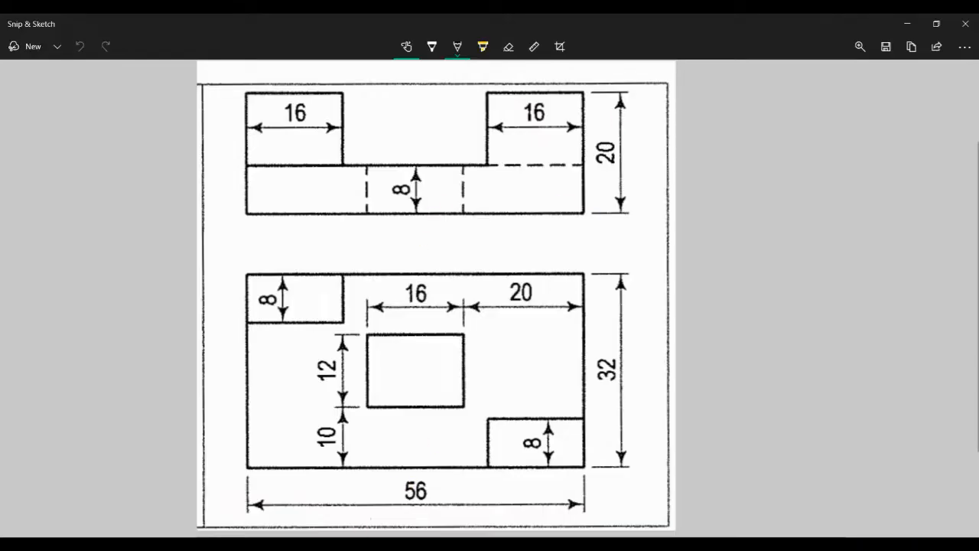
key("alt+Tab")
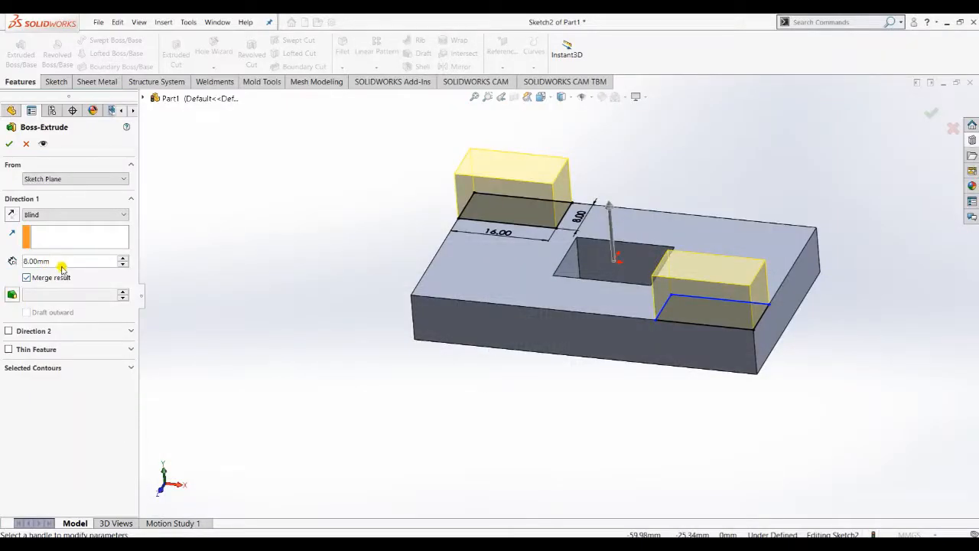
type("12")
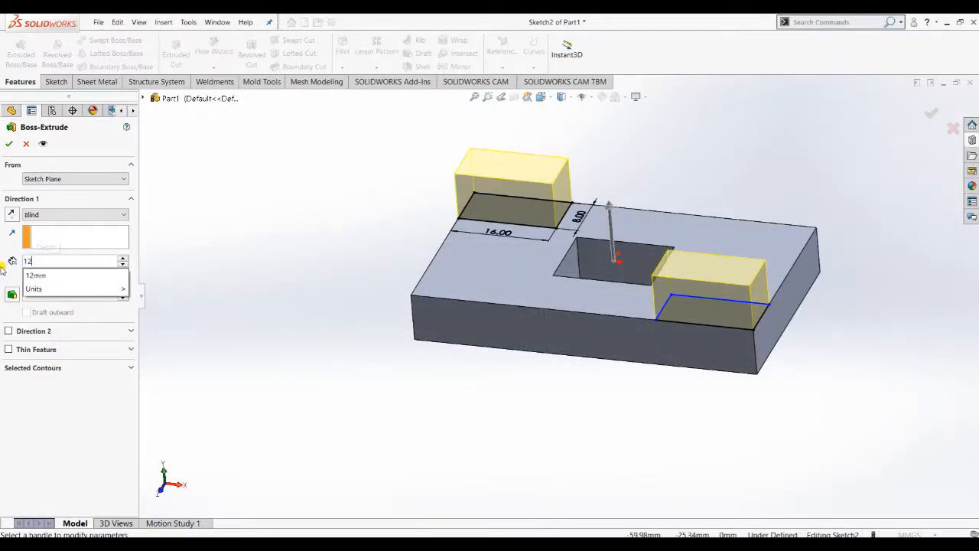
key("Return")
left_click(9, 143)
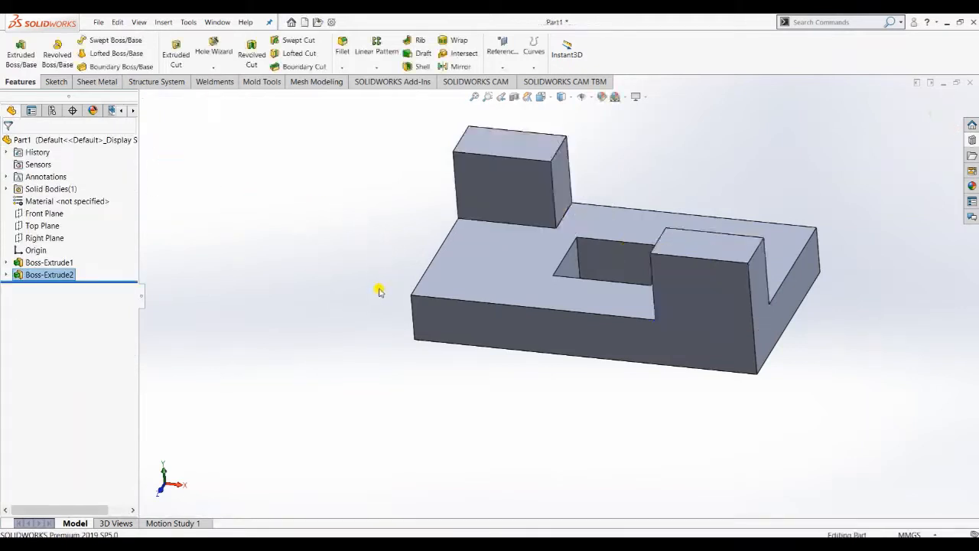
Save the finished part as Practice 3 in the CIPET ASSEMLY folder
middle_click_drag(379, 291, 413, 260)
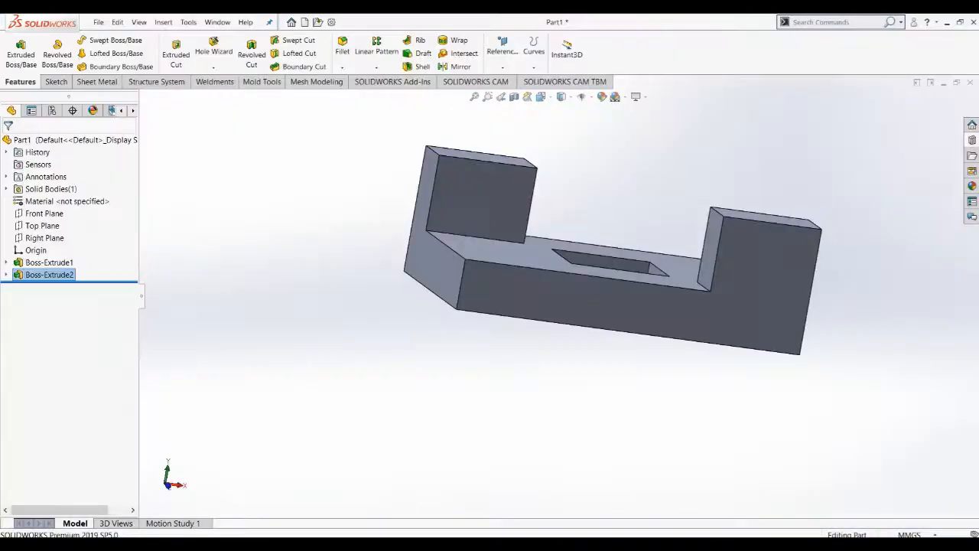
middle_click_drag(643, 326, 599, 336)
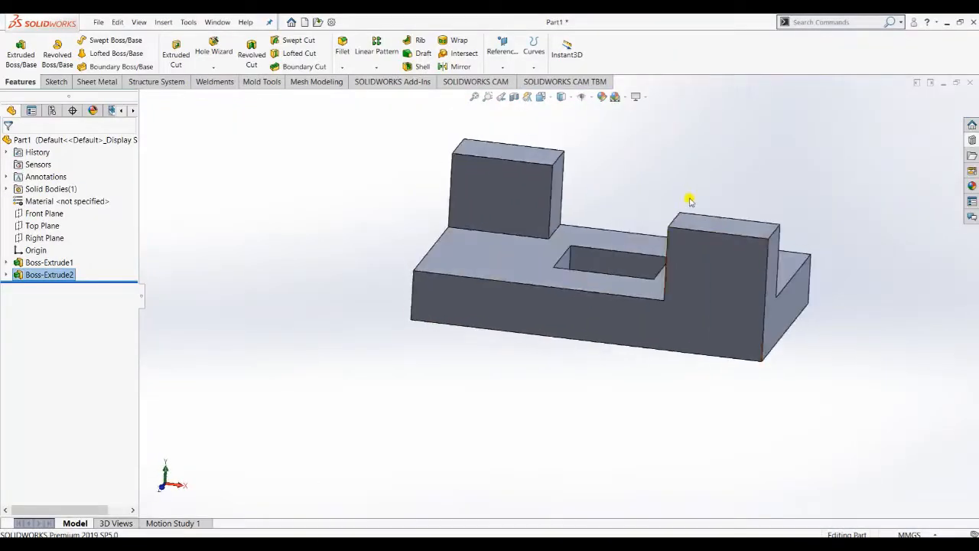
scroll(689, 202, "up", 2)
scroll(668, 205, "down", 1)
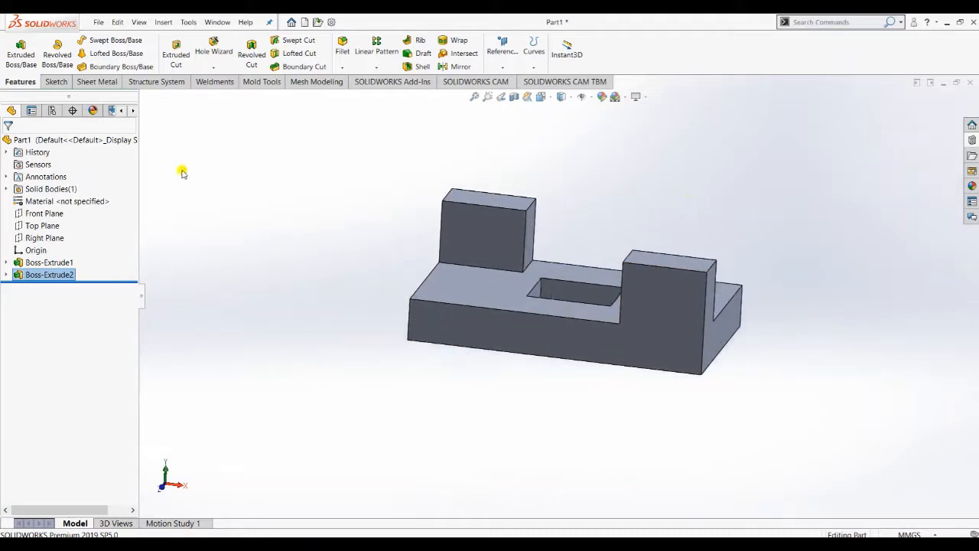
left_click(98, 23)
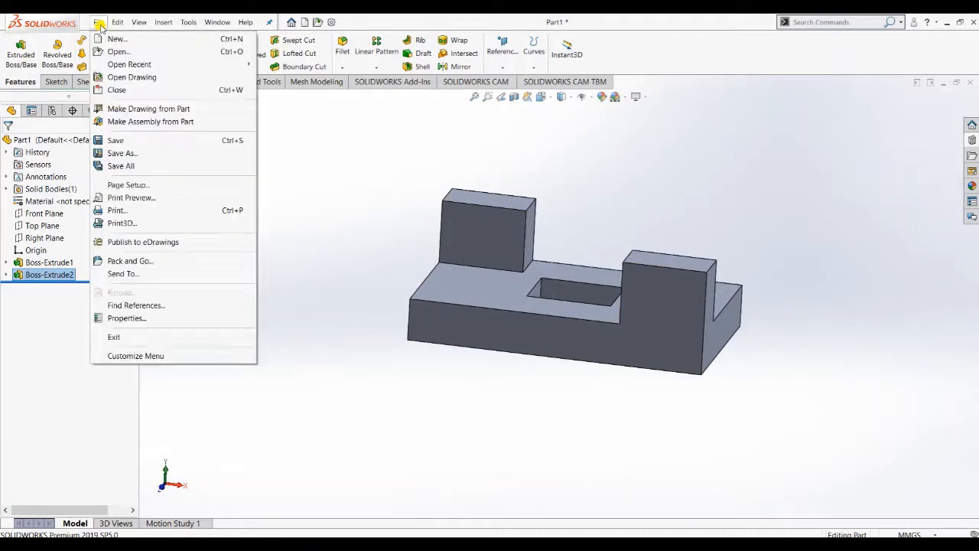
left_click(116, 153)
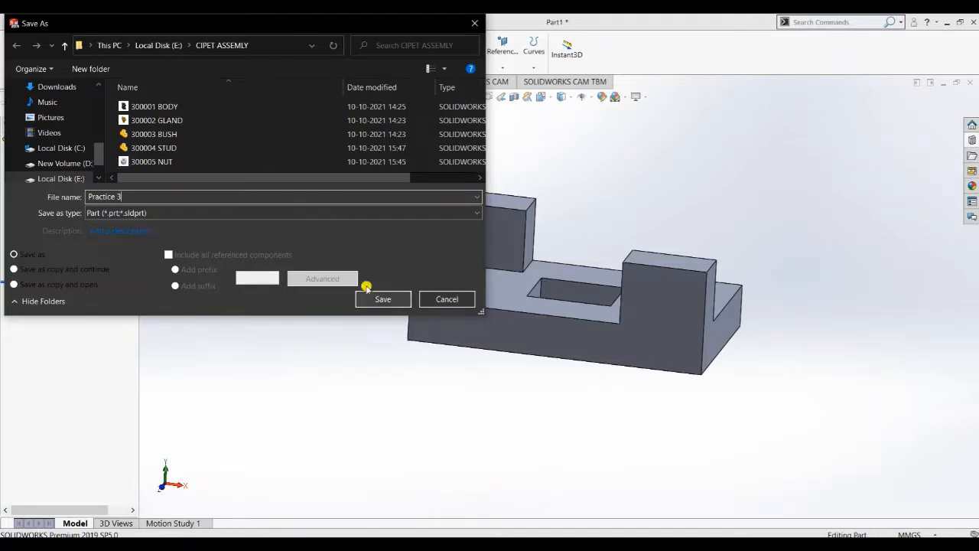
scroll(67, 156, "down", 1)
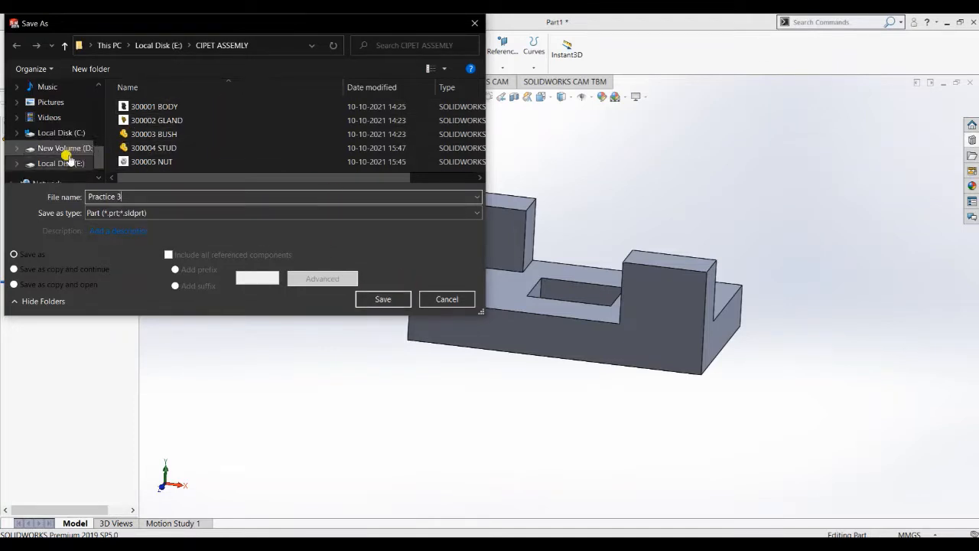
scroll(67, 157, "down", 1)
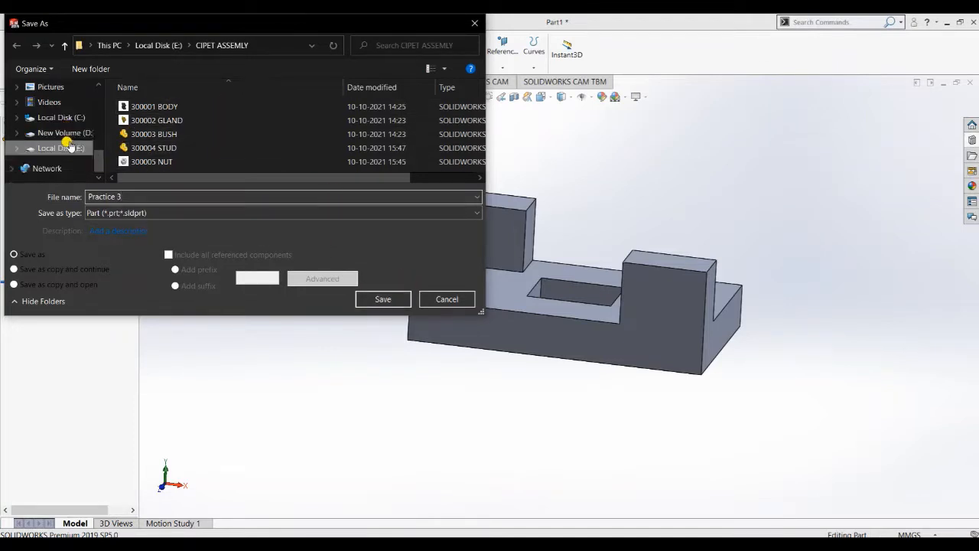
left_click(380, 301)
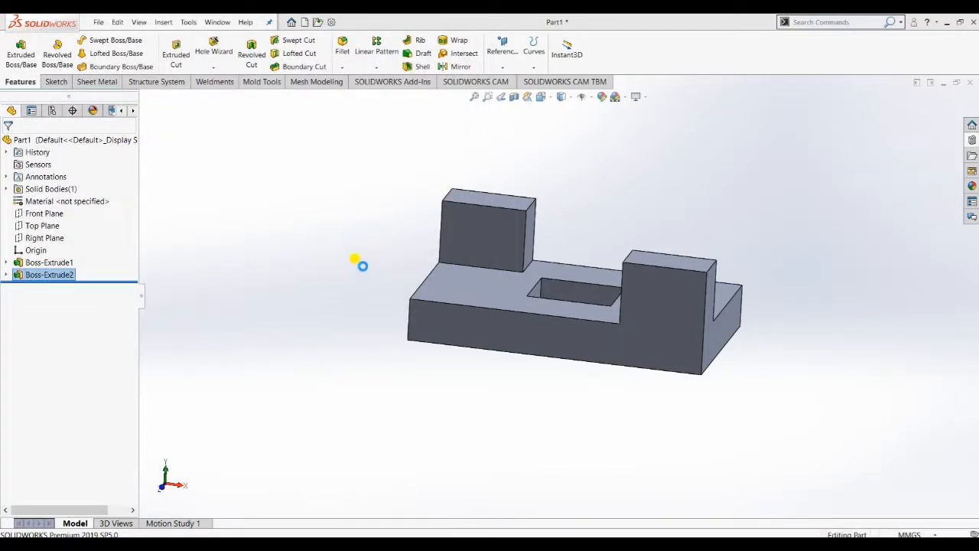
Create a new drawing on a standard A2 (ISO) sheet with the sheet format displayed
left_click(293, 25)
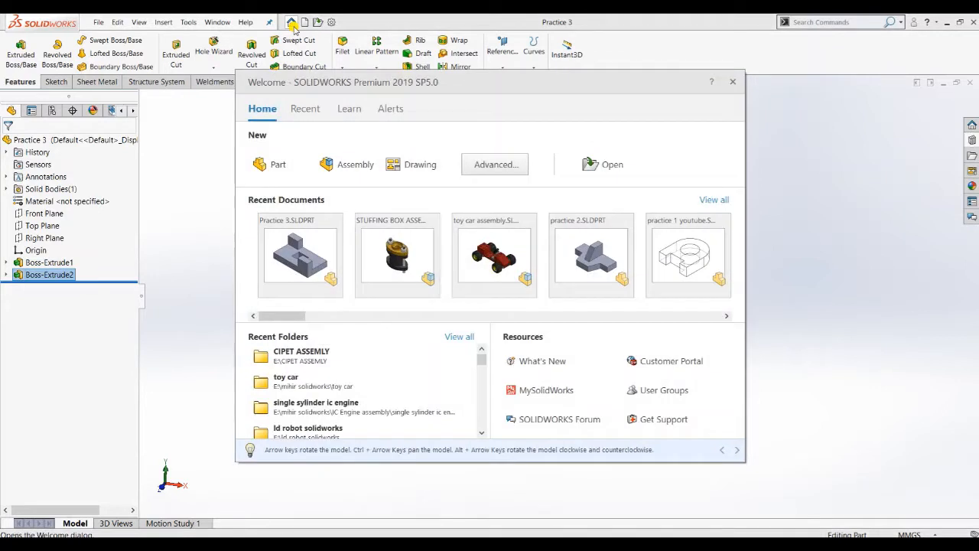
left_click(392, 162)
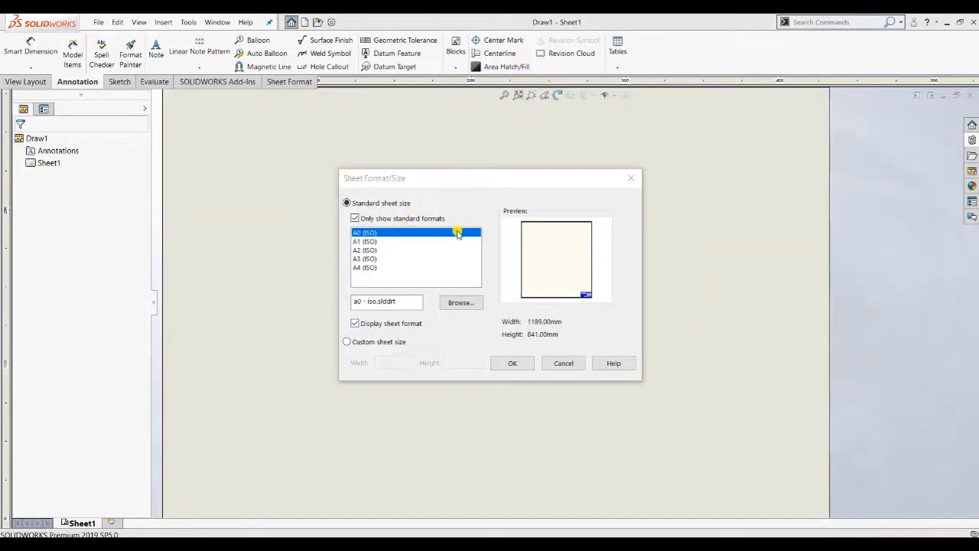
left_click(370, 250)
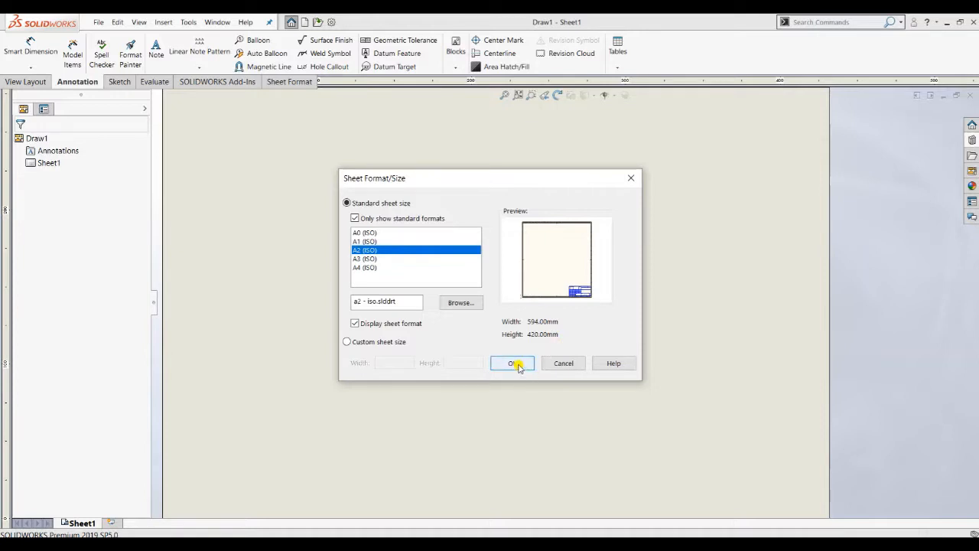
left_click(517, 364)
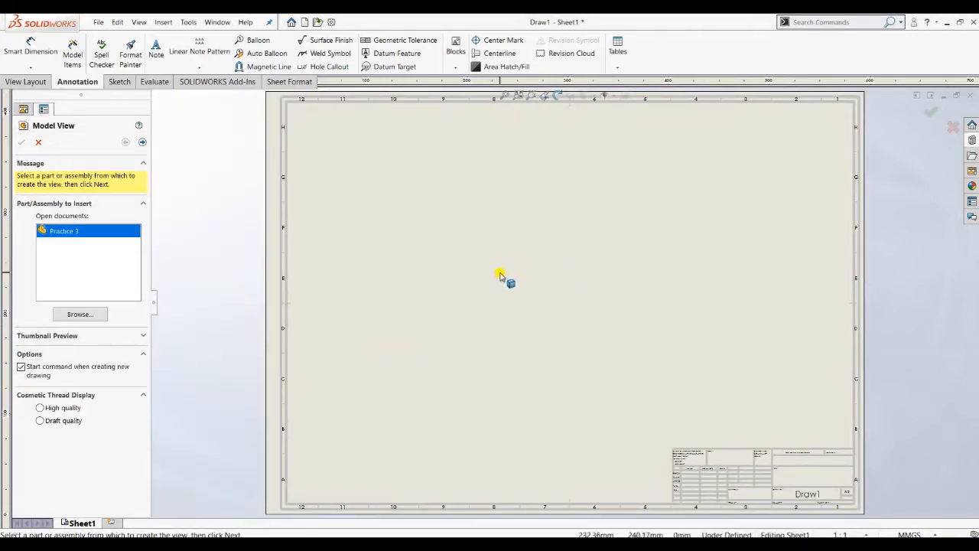
Insert the Practice 3 part from the CIPET ASSEMLY folder and place its front view left of the sheet's centre
left_click(456, 243)
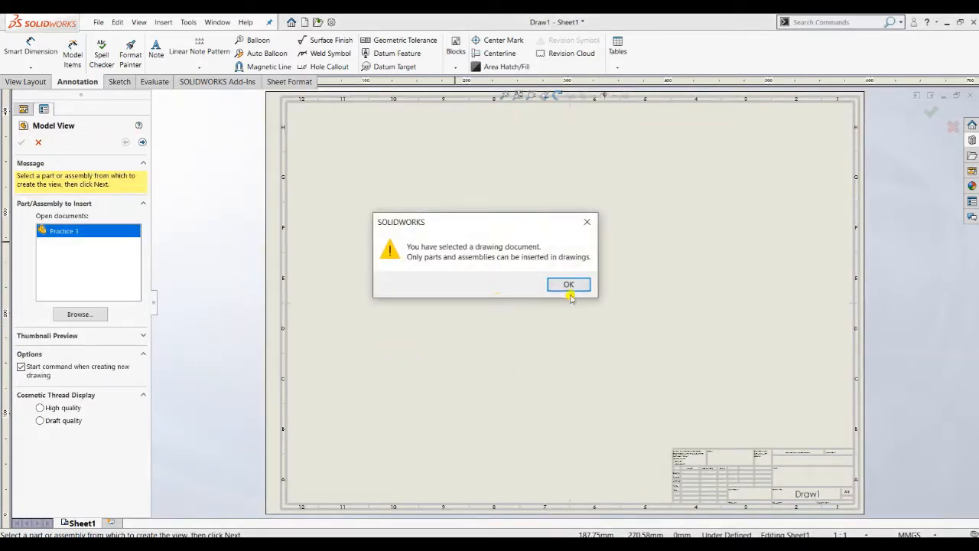
left_click(570, 285)
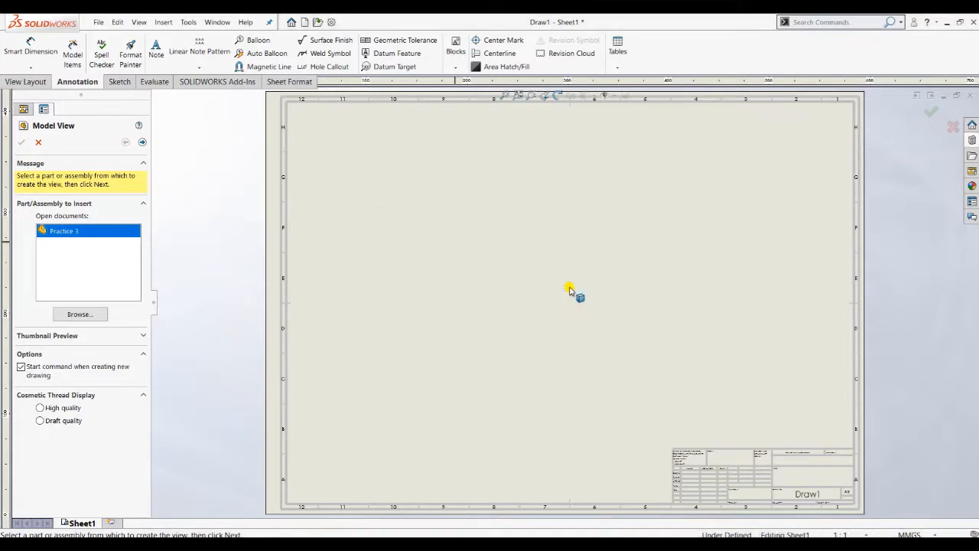
left_click(84, 316)
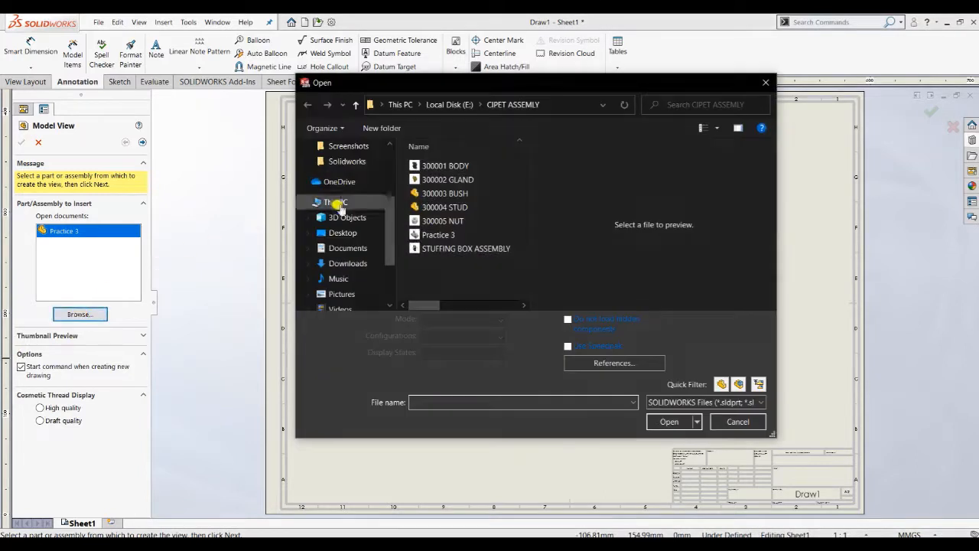
left_click(435, 235)
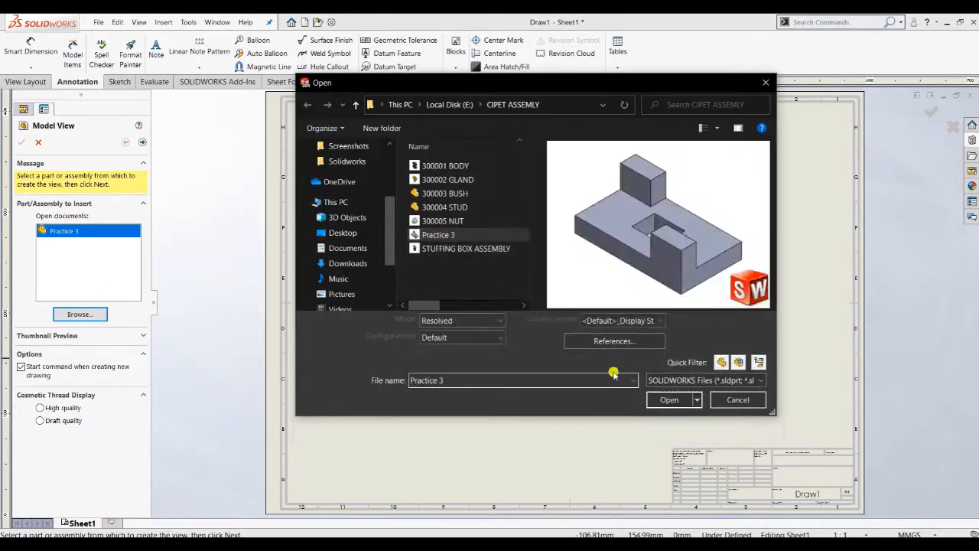
left_click(666, 400)
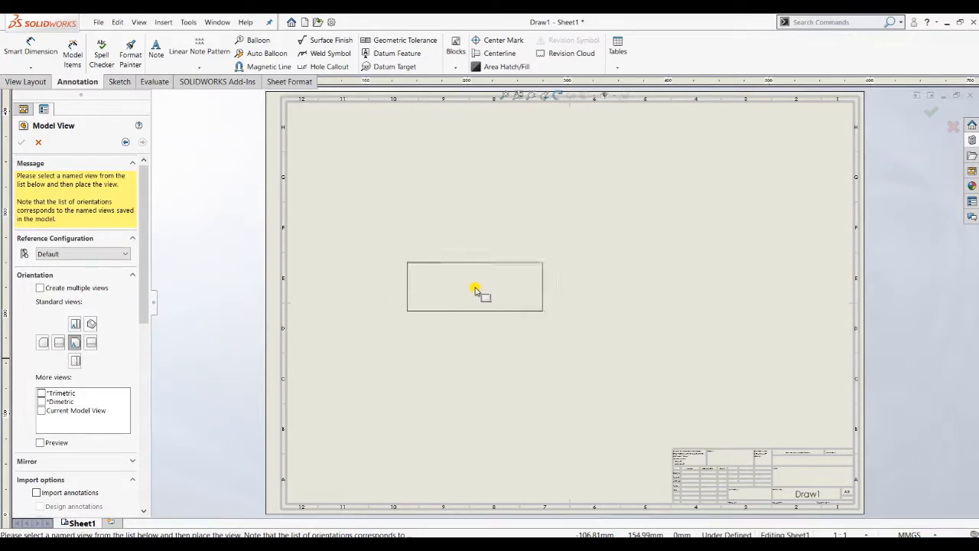
left_click(474, 287)
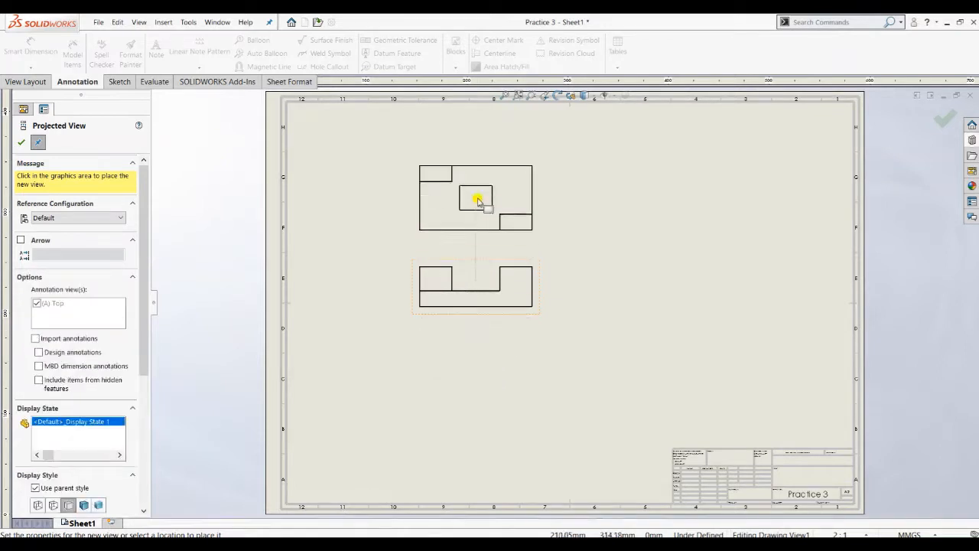
Place projected top and isometric views above the front view, plus a side view projected from the top view
left_click(476, 201)
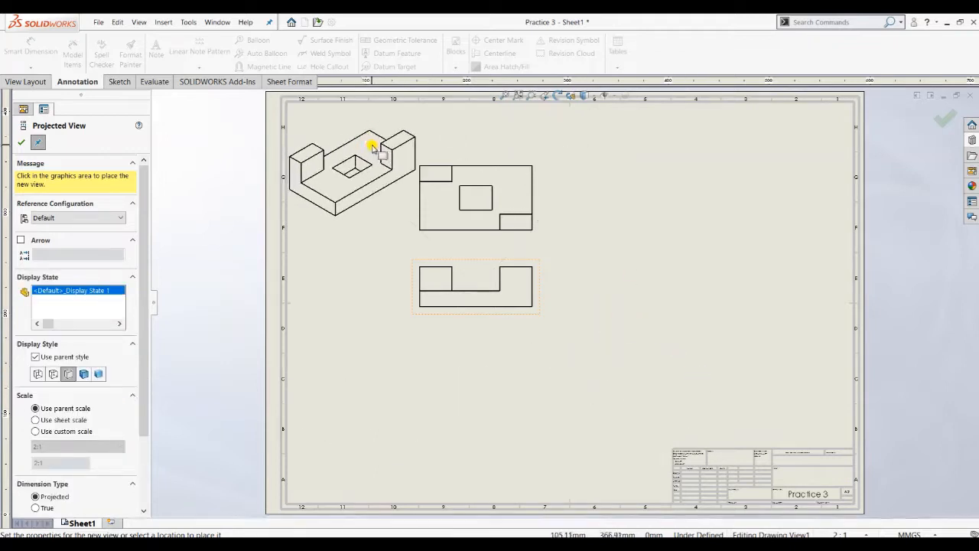
left_click(376, 150)
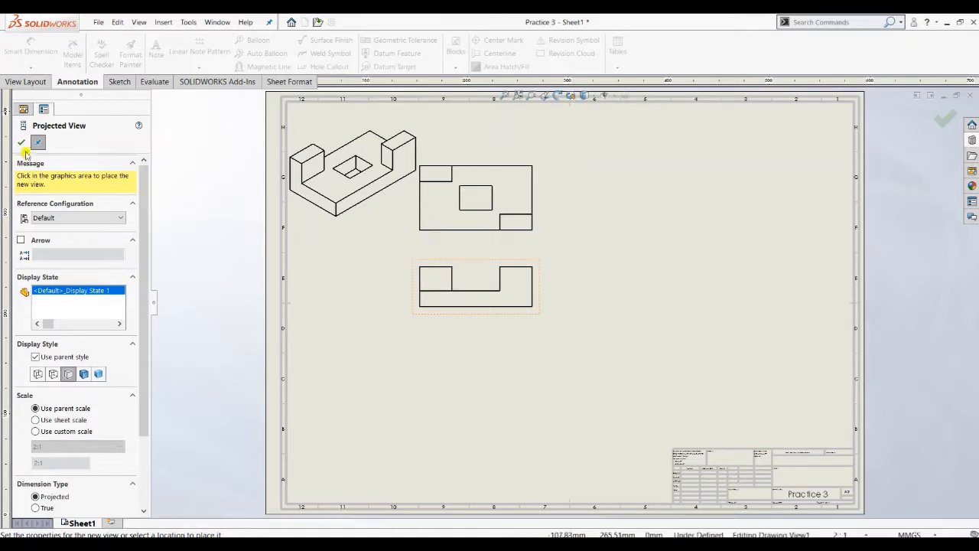
left_click(482, 172)
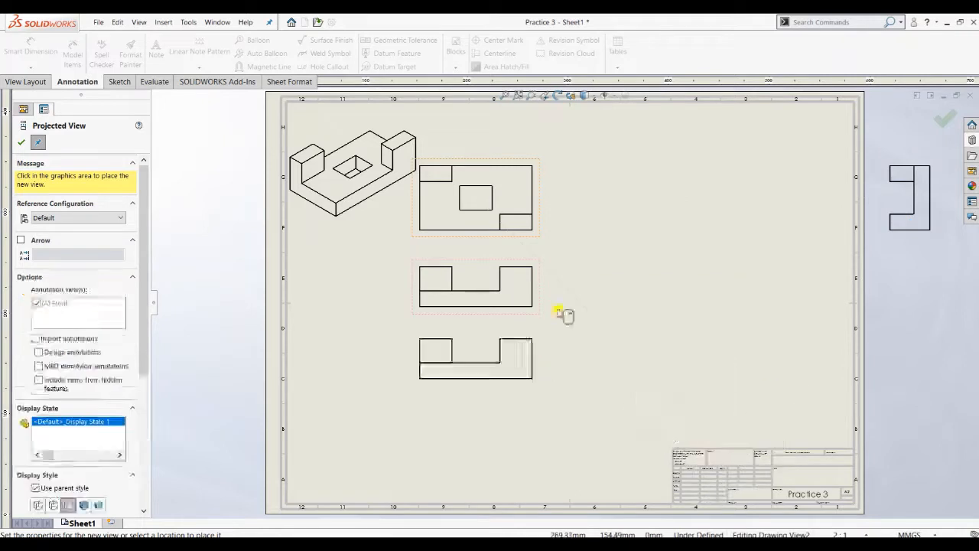
key("Escape")
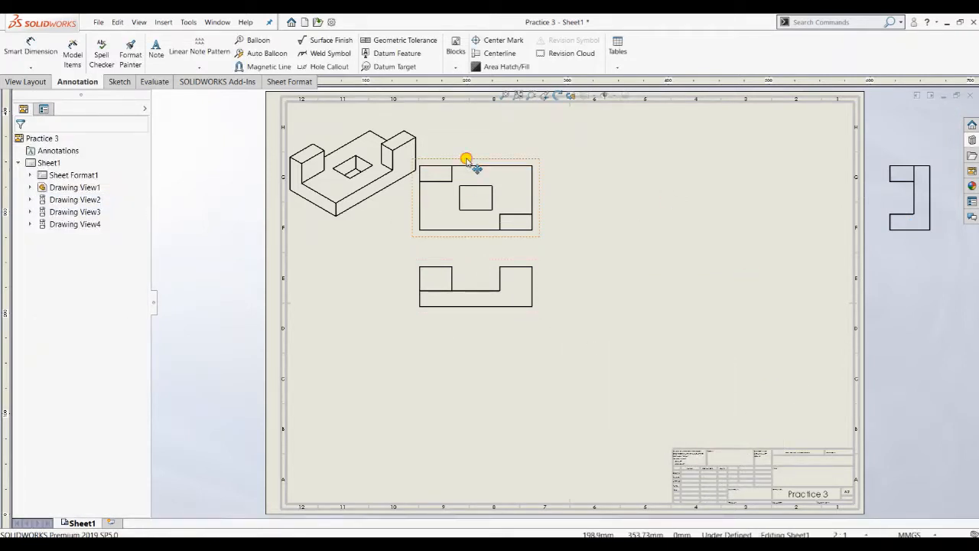
Rearrange the sheet with the top view below the front view, the side view beside it and the isometric view at the upper right
mouse_move(465, 160)
left_mouse_down()
mouse_move(406, 238)
mouse_move(426, 368)
mouse_move(433, 360)
left_mouse_up()
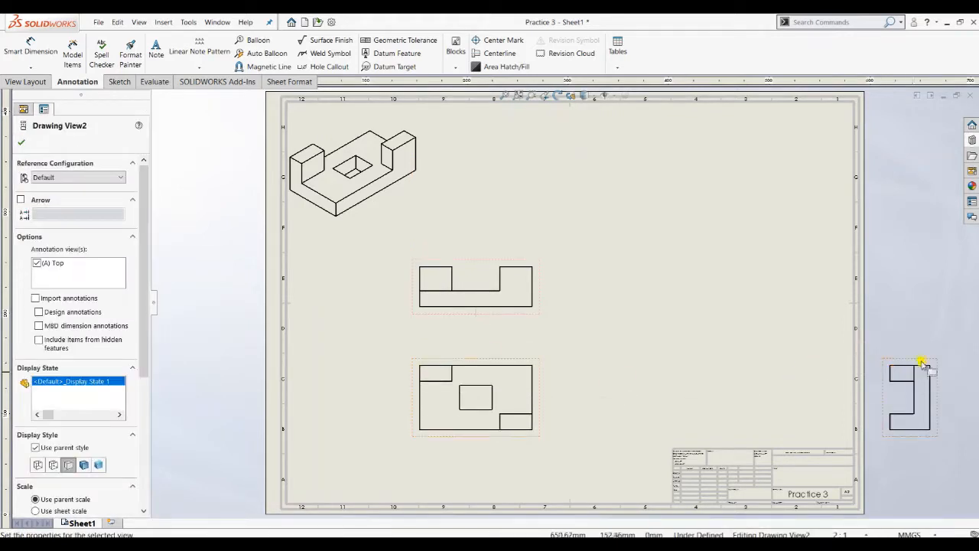
mouse_move(904, 372)
left_mouse_down()
mouse_move(732, 393)
mouse_move(601, 372)
left_mouse_up()
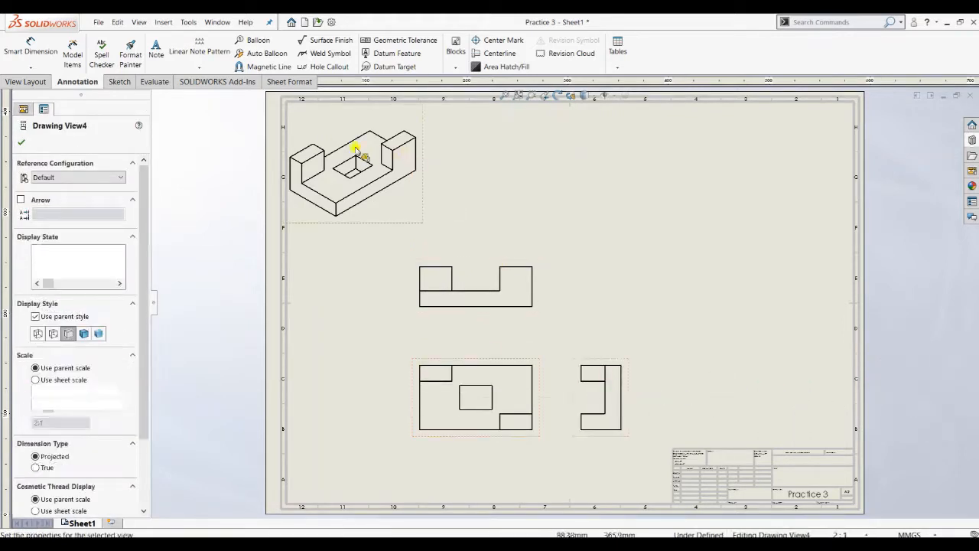
left_click(316, 109)
mouse_move(315, 110)
left_mouse_down()
mouse_move(618, 217)
mouse_move(656, 203)
mouse_move(662, 241)
left_mouse_up()
Delete the side view beside the top view from the sheet
left_click(603, 375)
left_click(601, 364)
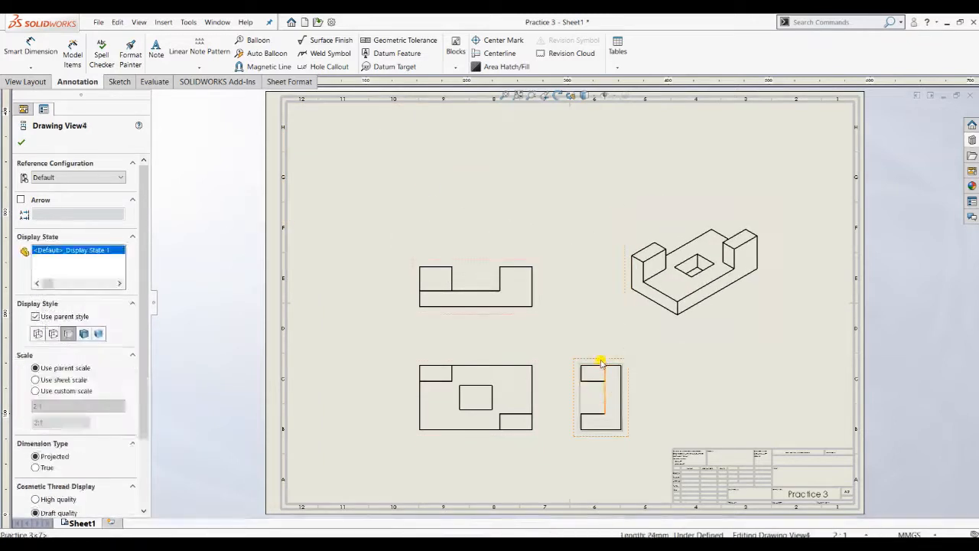
key("Delete")
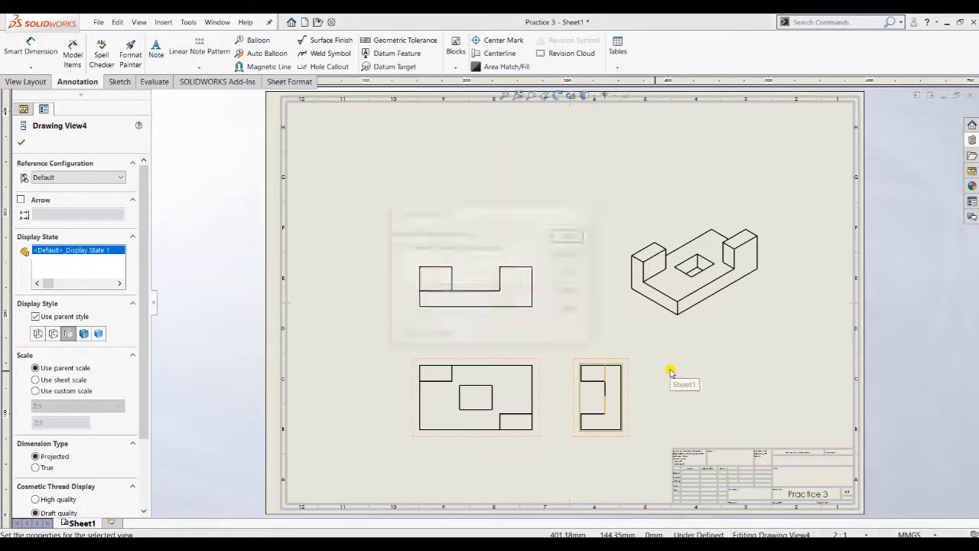
left_click(572, 236)
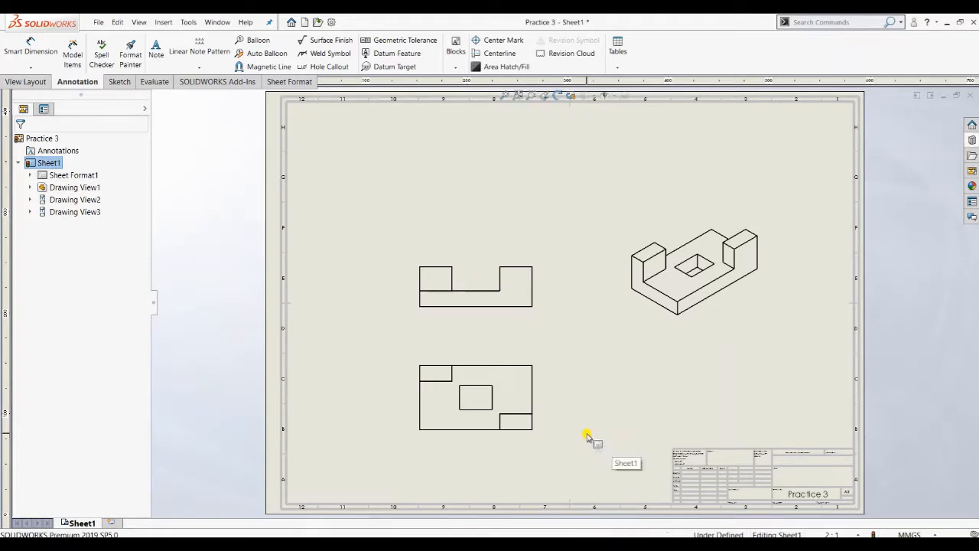
Move the isometric view closer to the front view and set its display style to Shaded
scroll(597, 459, "down", 3)
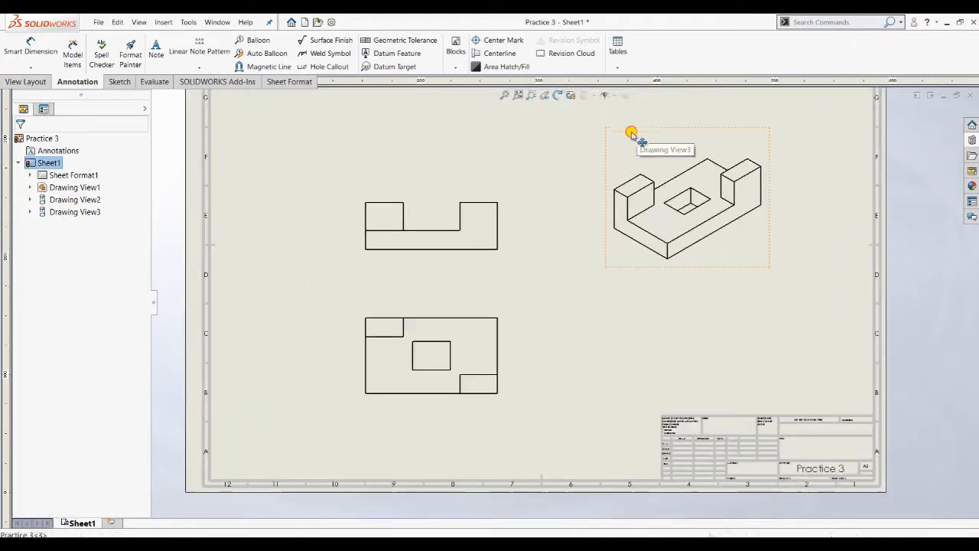
left_click_drag(633, 130, 592, 178)
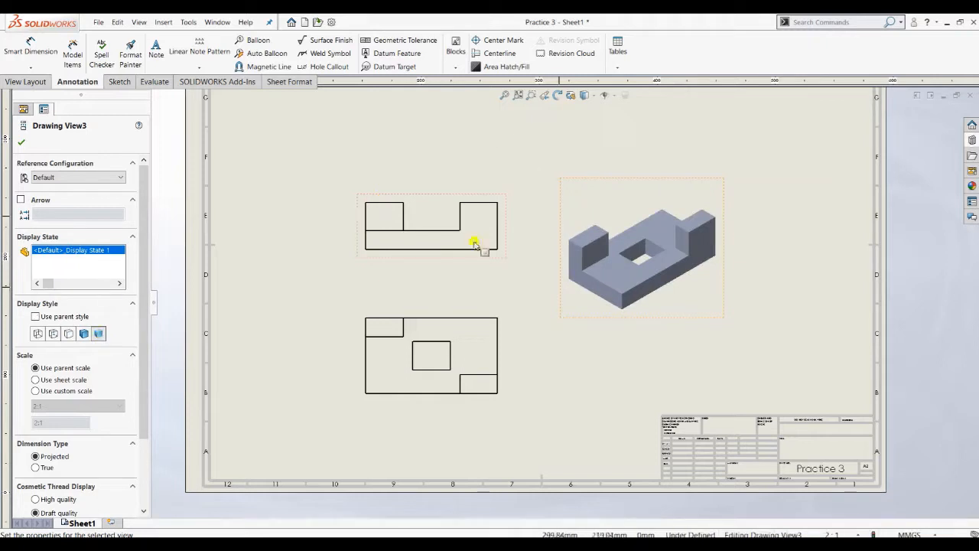
left_click(82, 333)
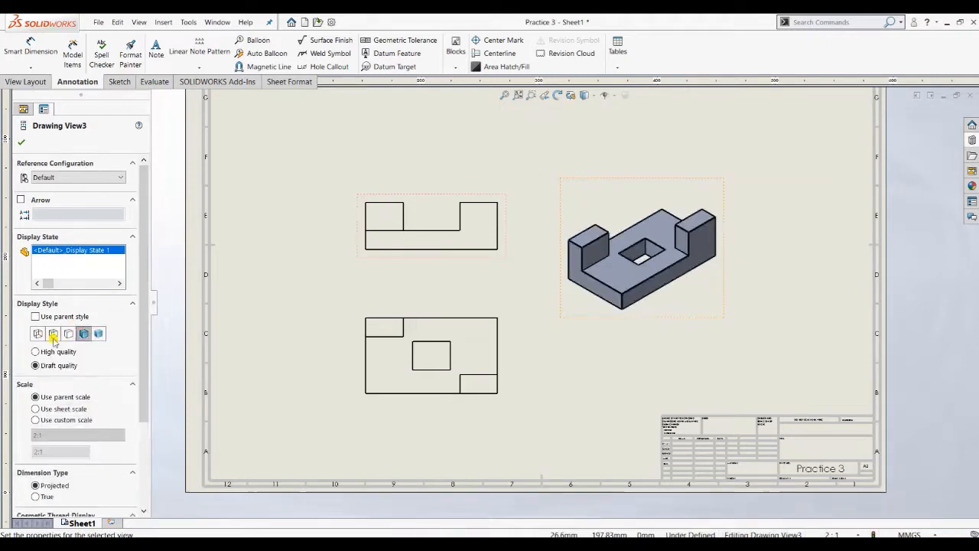
left_click(68, 334)
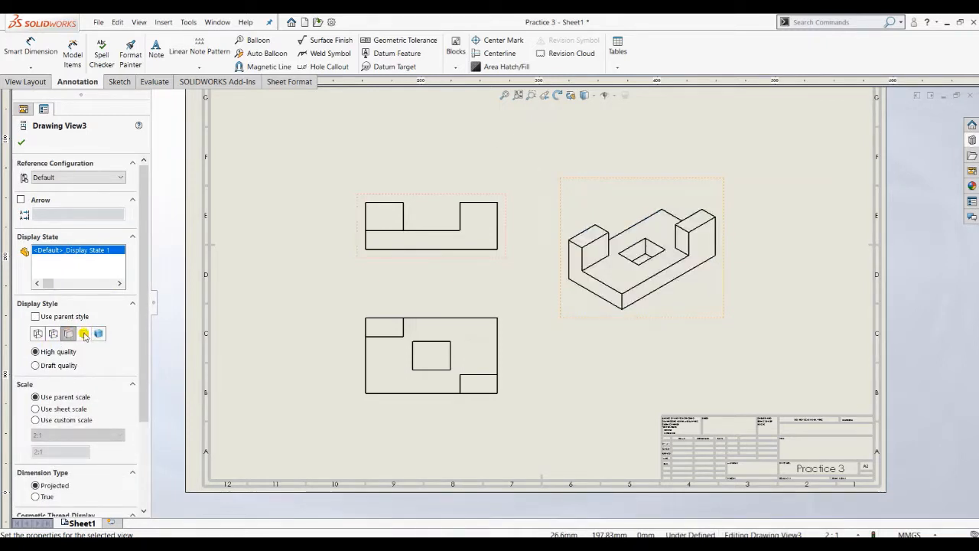
left_click(84, 334)
left_click(96, 334)
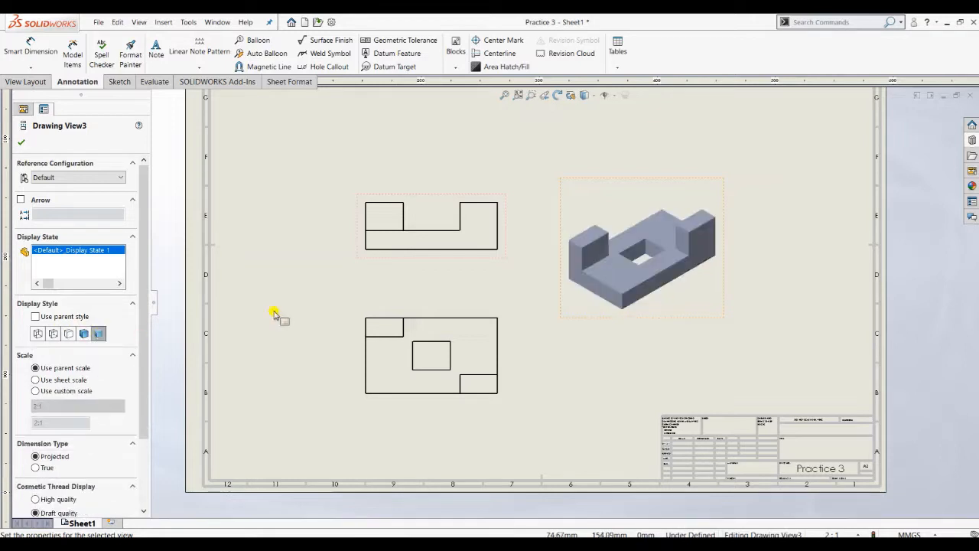
Dimension the base plate's thickness beside the front view, between its upper face and bottom edge
left_click(403, 241)
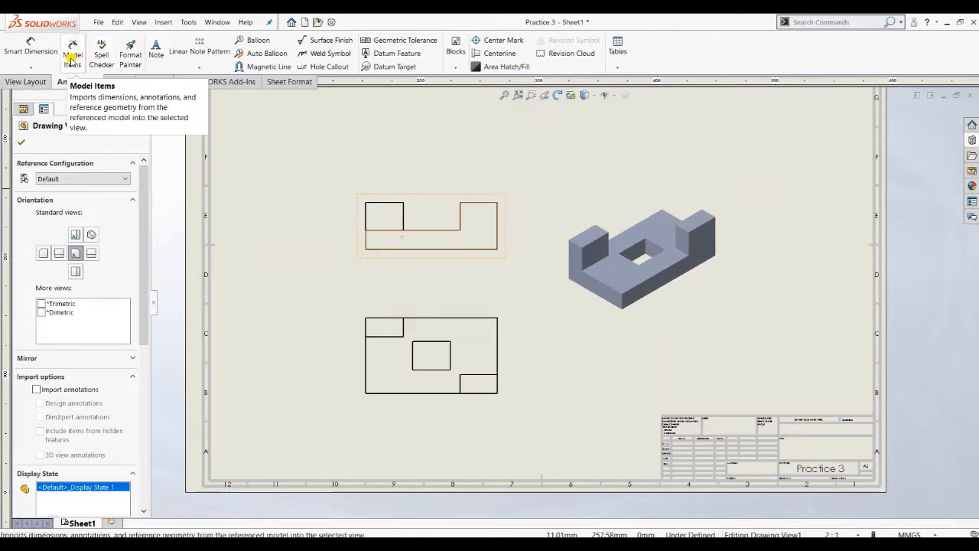
left_click(27, 47)
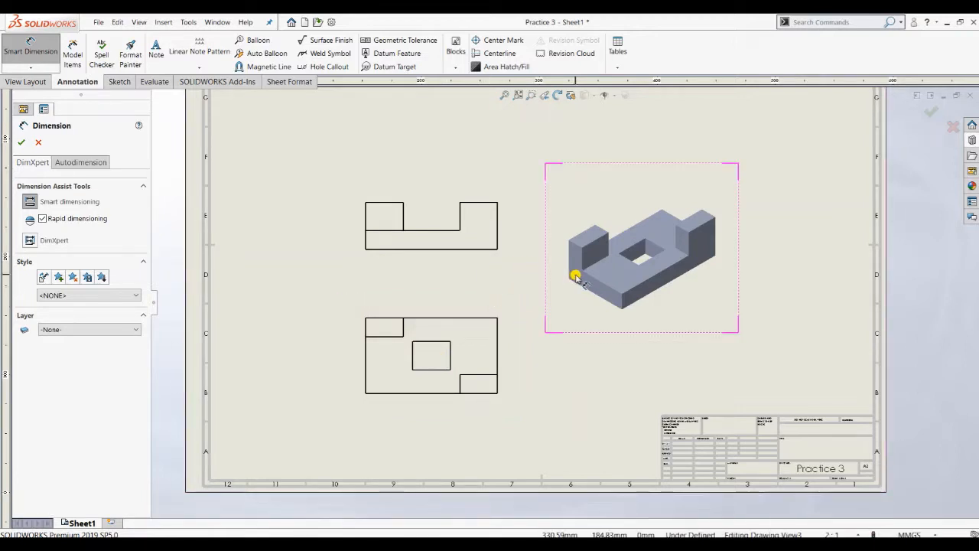
left_click(437, 231)
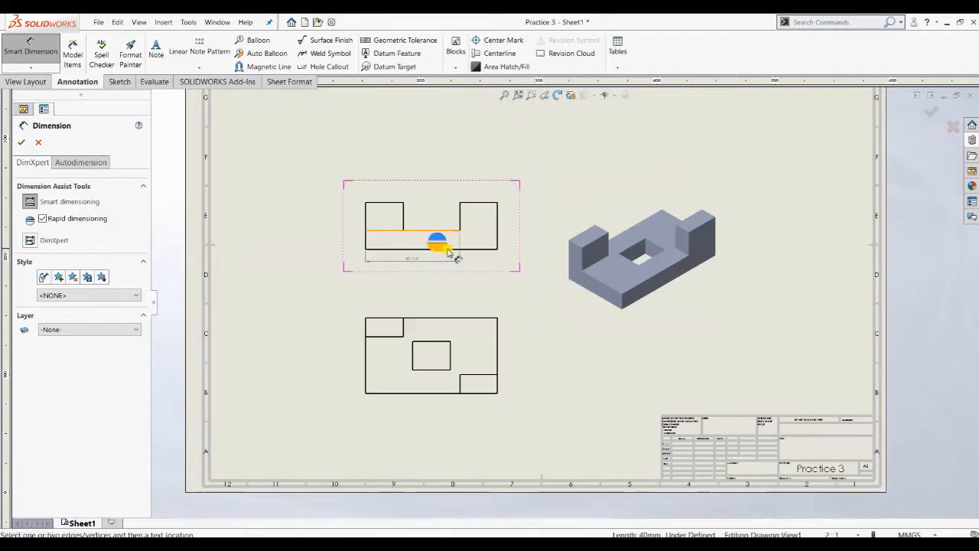
left_click(493, 249)
left_click(518, 245)
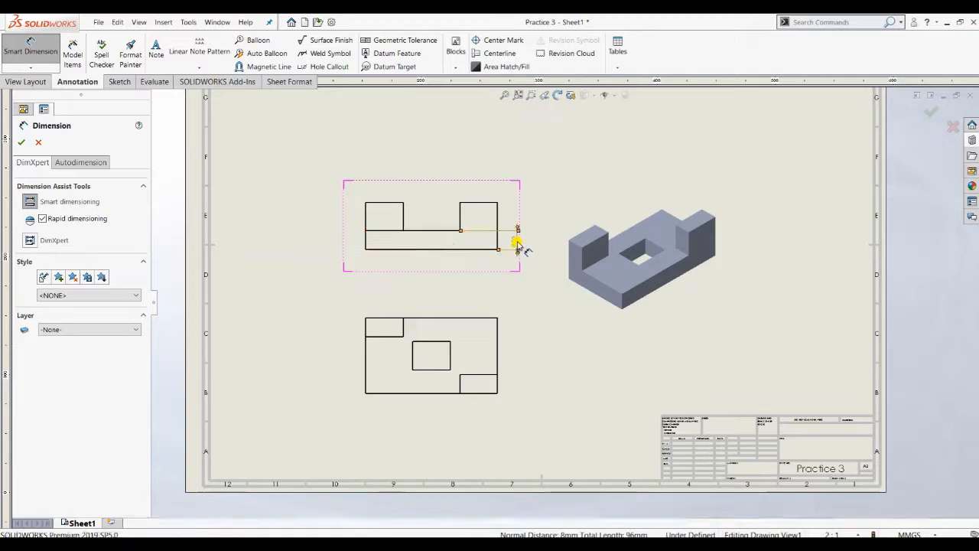
Dimension the right block's width above the front view and the plate's overall length below it
left_click(474, 205)
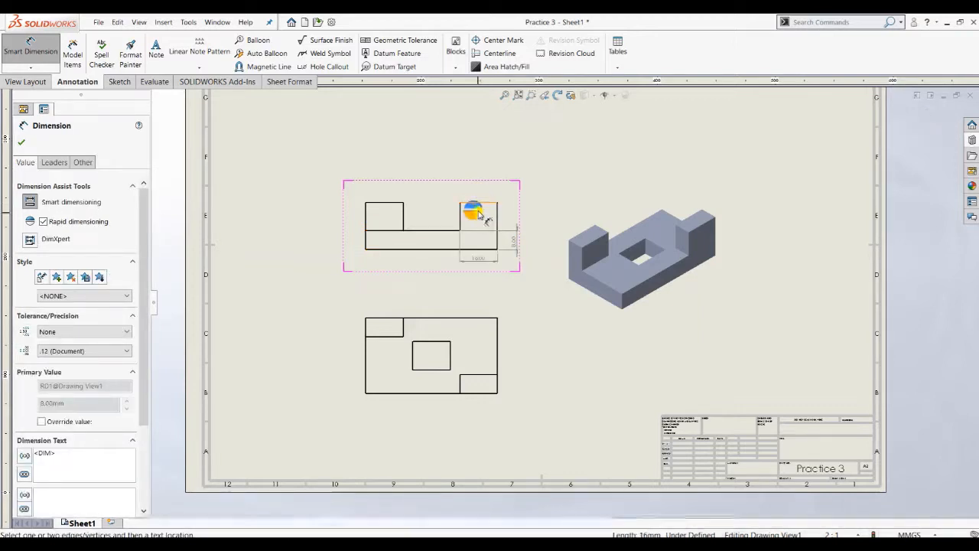
left_click(476, 200)
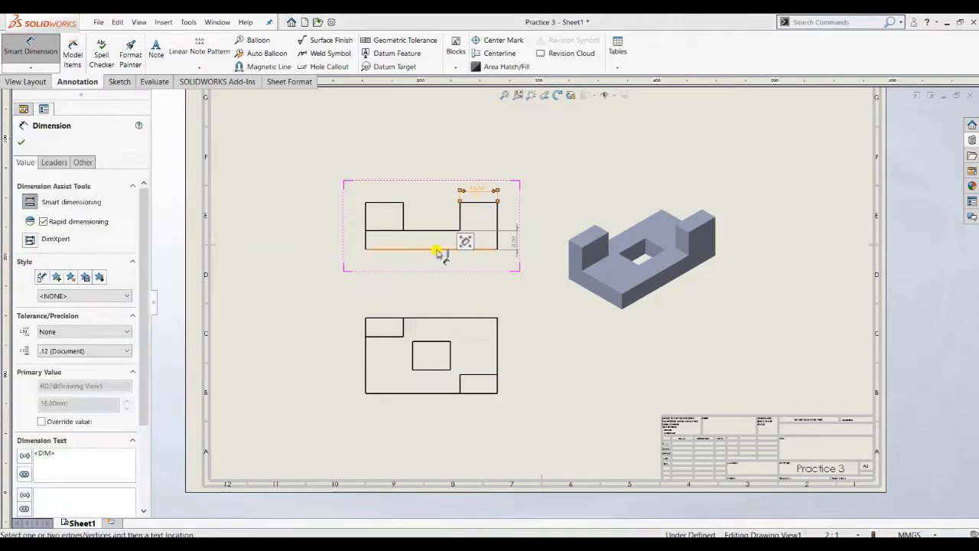
left_click(437, 250)
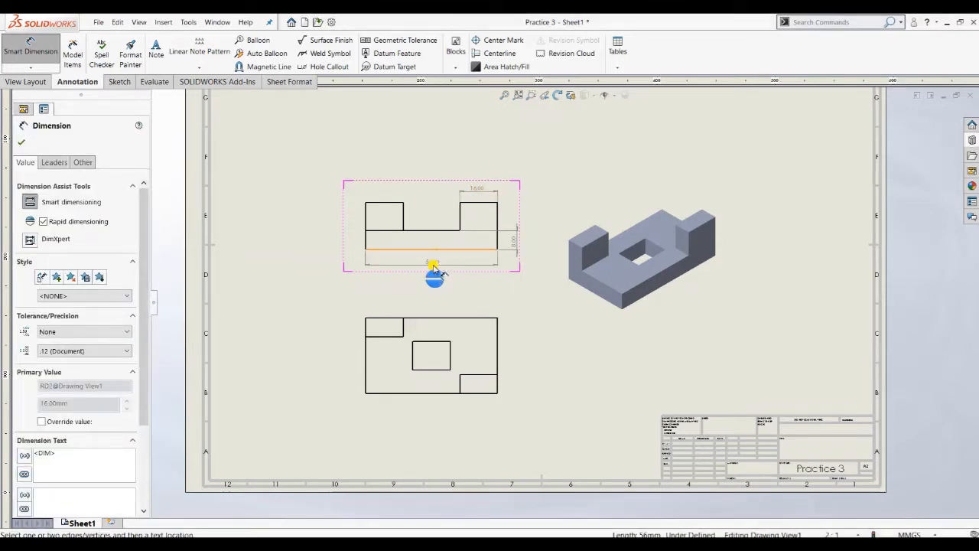
left_click(433, 264)
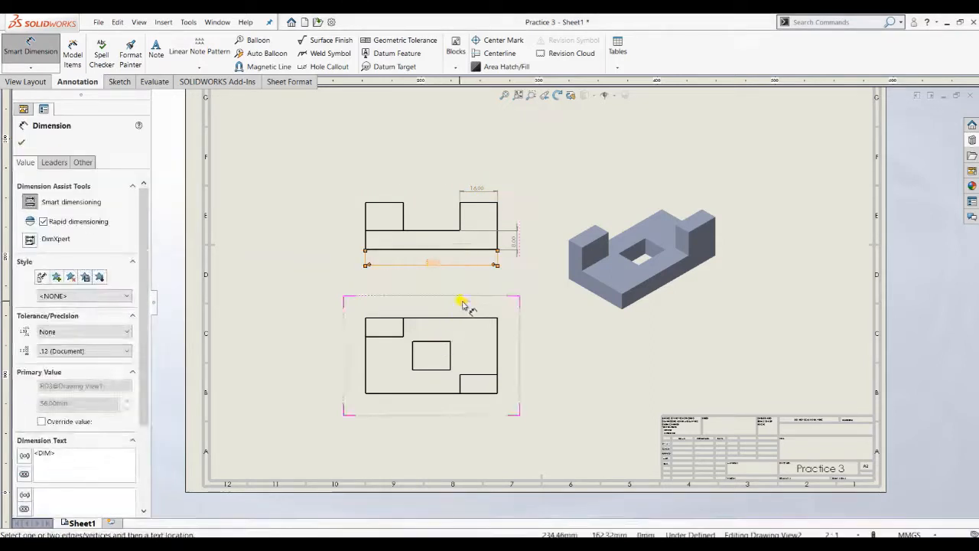
Dimension the plate's overall length below the top view, and the width and height of its rectangular opening
left_click(442, 319)
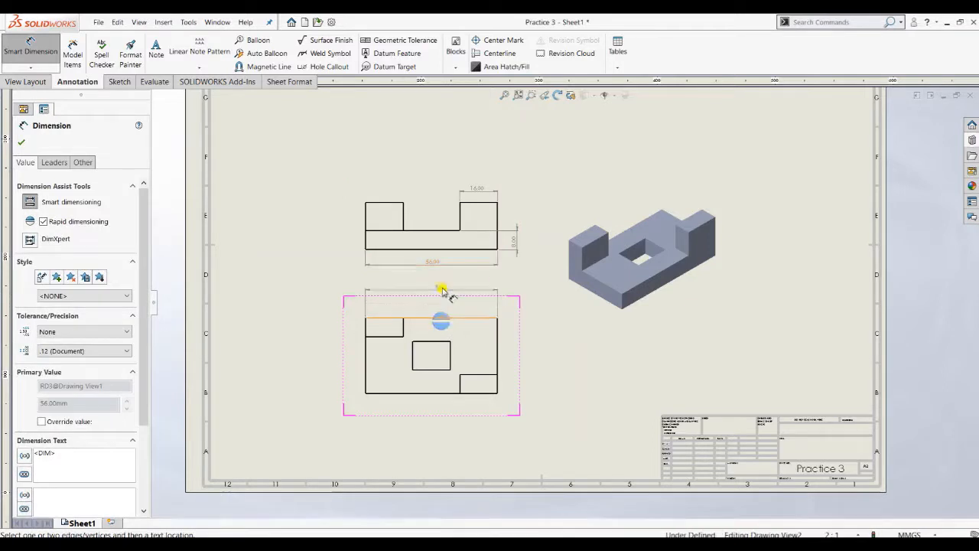
left_click(435, 404)
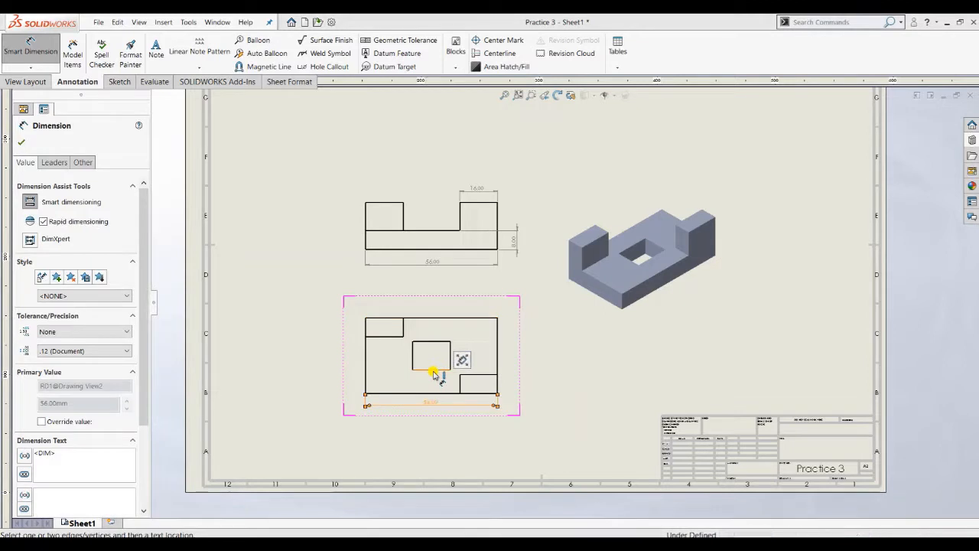
left_click(433, 371)
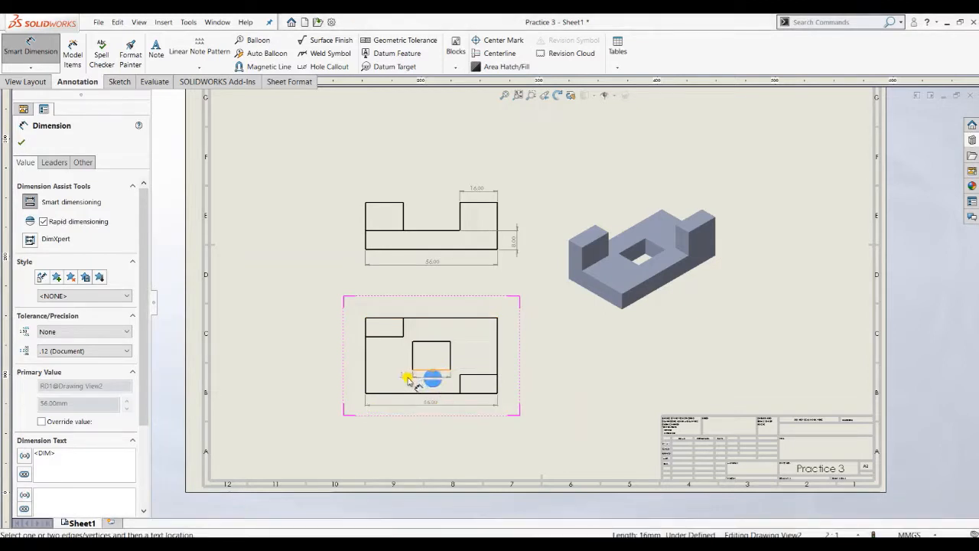
left_click(407, 381)
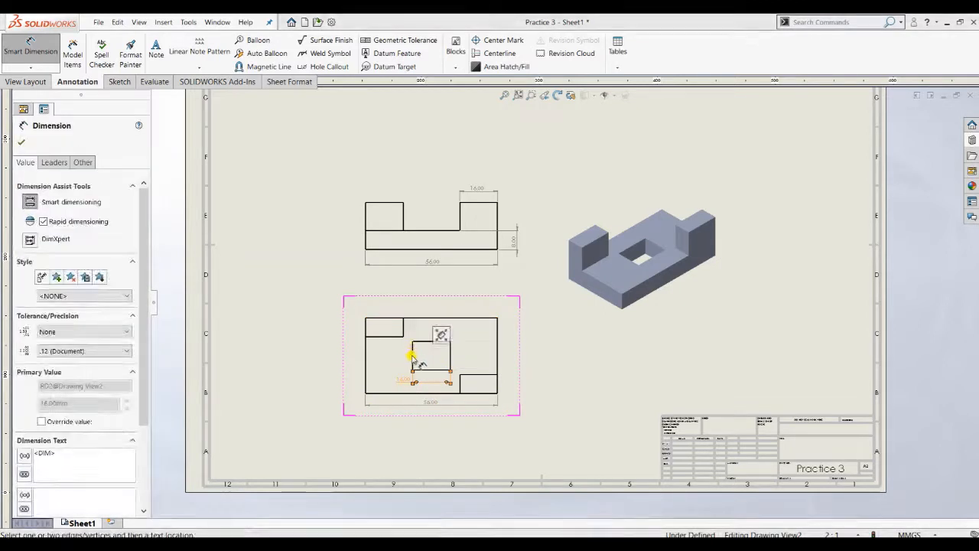
left_click(410, 358)
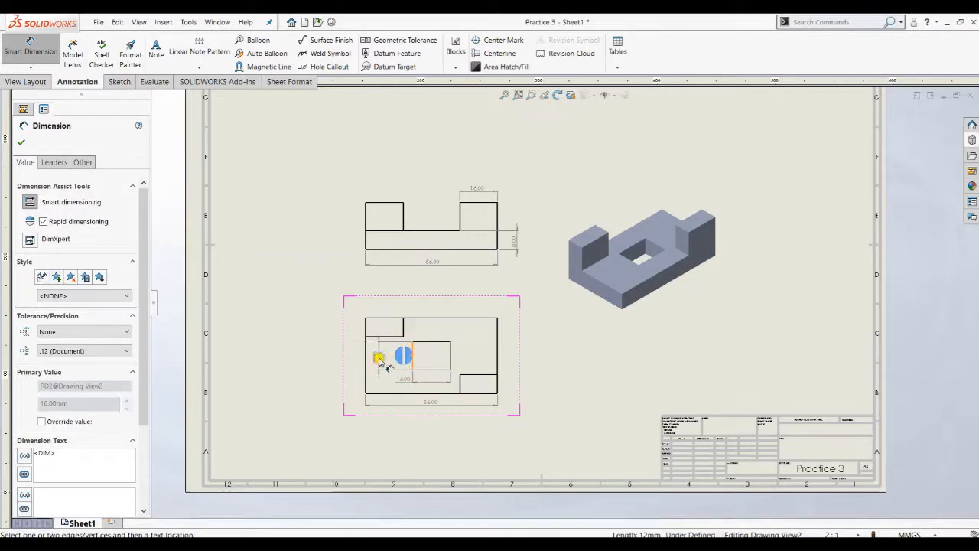
left_click(378, 359)
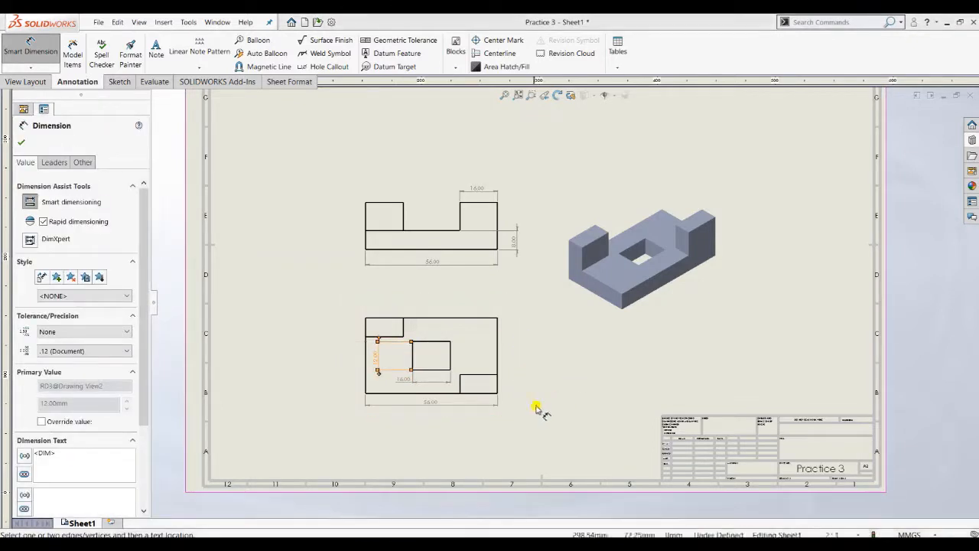
Switch to the reference drawing in Snip & Sketch, shrink its window and place it beside the drawing views for comparison
scroll(557, 381, "up", 1)
scroll(558, 375, "down", 3)
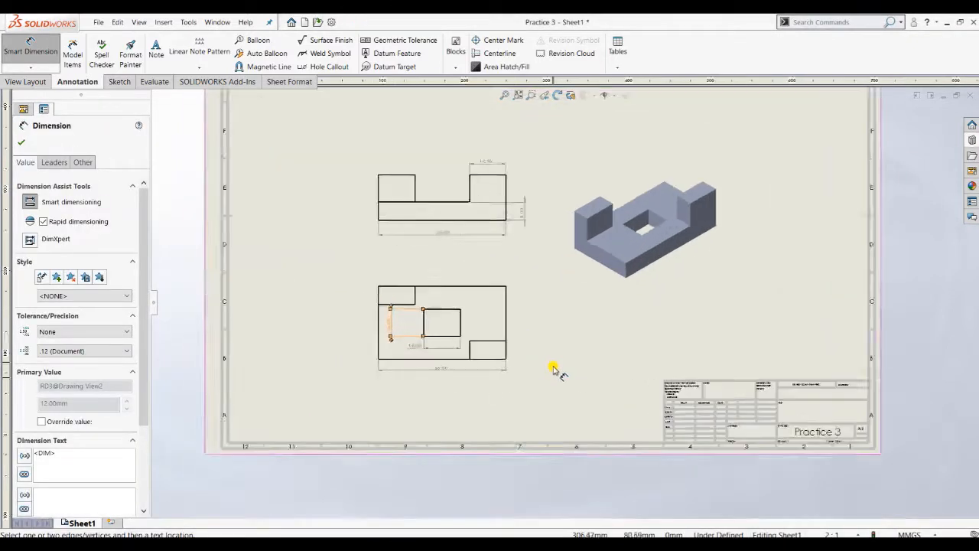
scroll(434, 136, "down", 2)
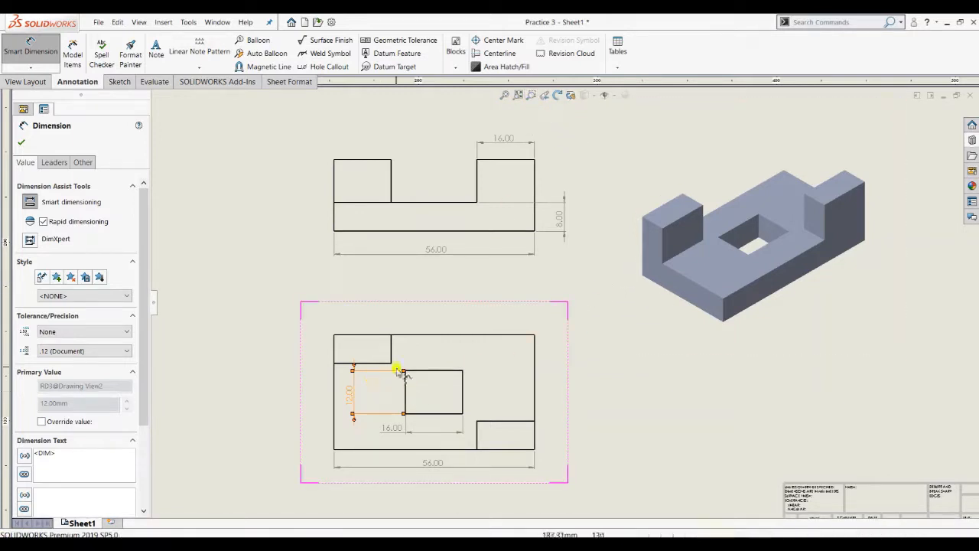
key("alt+Tab")
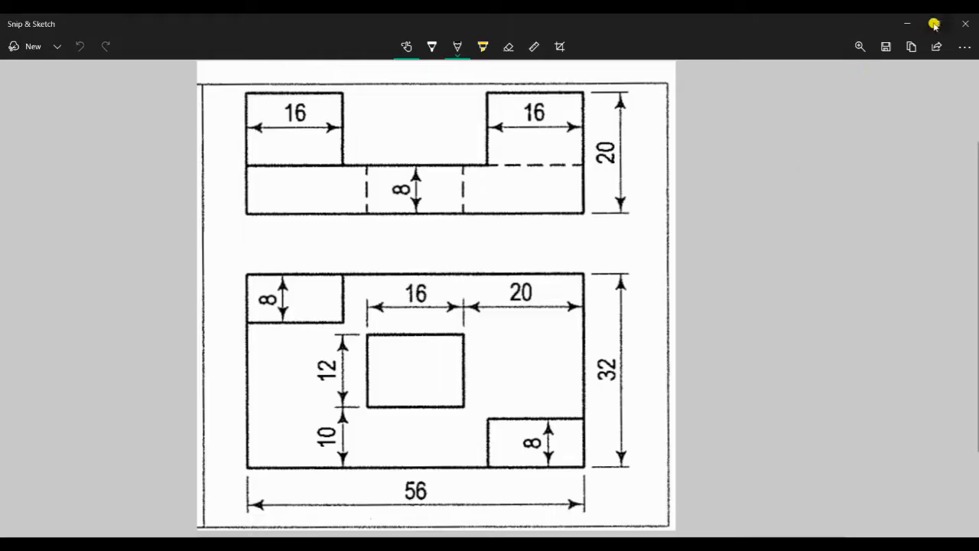
left_click(934, 24)
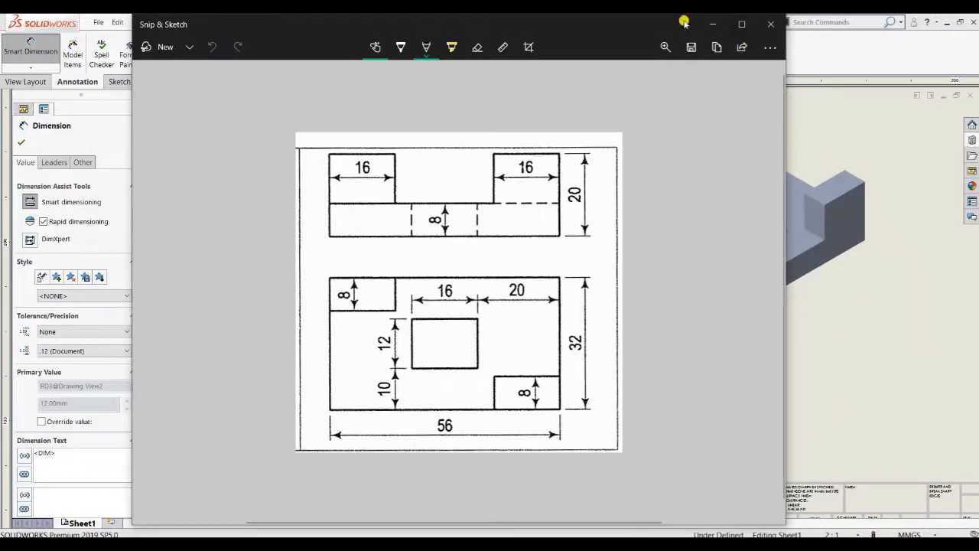
left_click_drag(684, 23, 673, 68)
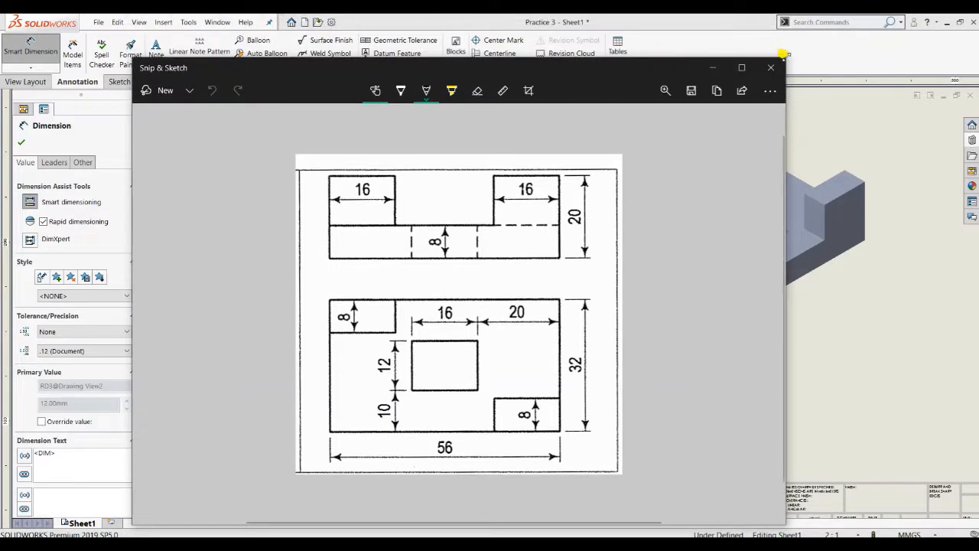
mouse_move(782, 54)
left_mouse_down()
mouse_move(647, 99)
mouse_move(500, 175)
mouse_move(505, 189)
left_mouse_up()
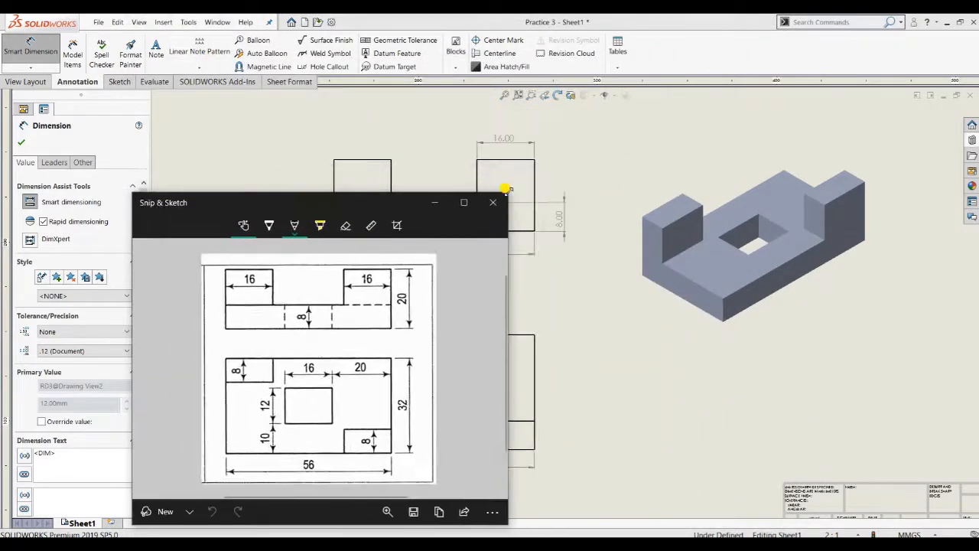
mouse_move(357, 205)
left_mouse_down()
mouse_move(190, 123)
mouse_move(176, 91)
left_mouse_up()
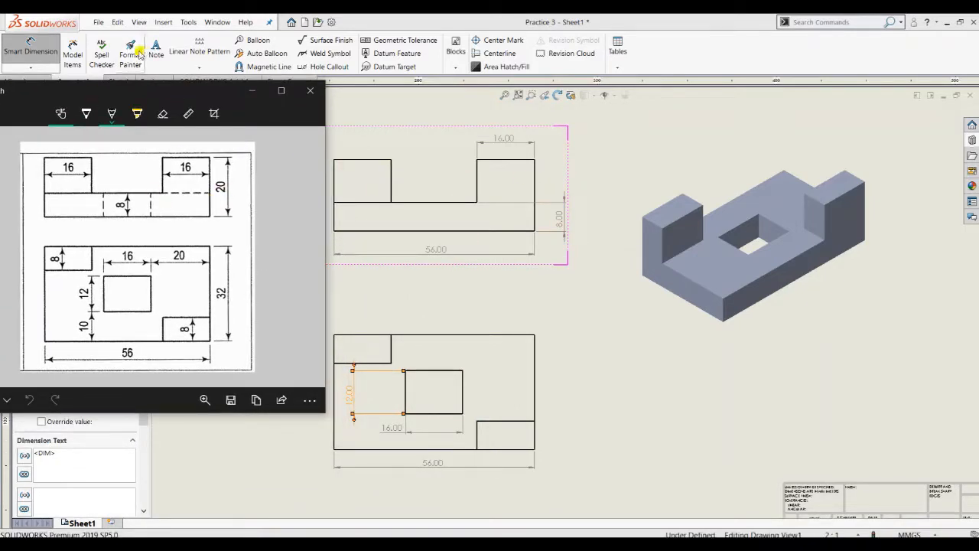
Dimension the overall height along the front view's right edge and bring the Snip & Sketch reference drawing back up
left_click(536, 190)
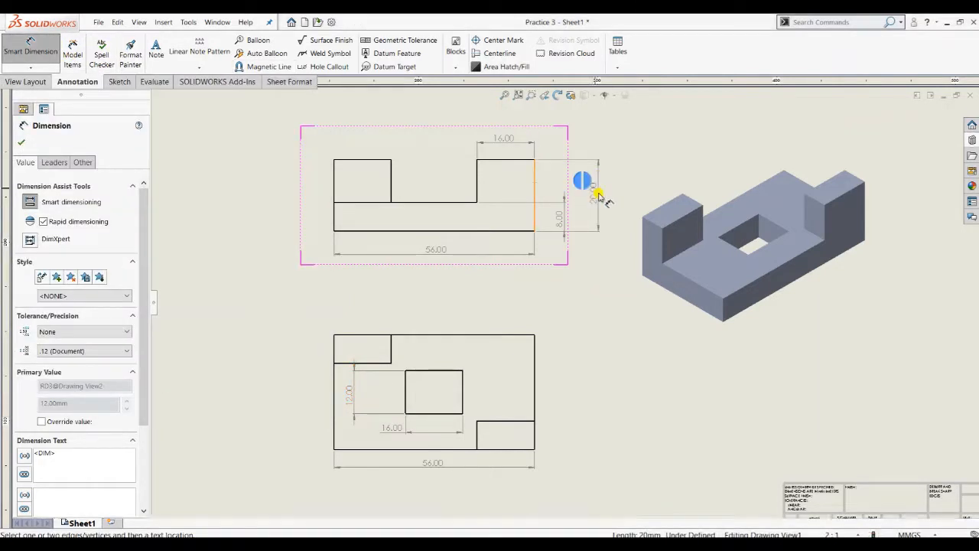
left_click(595, 201)
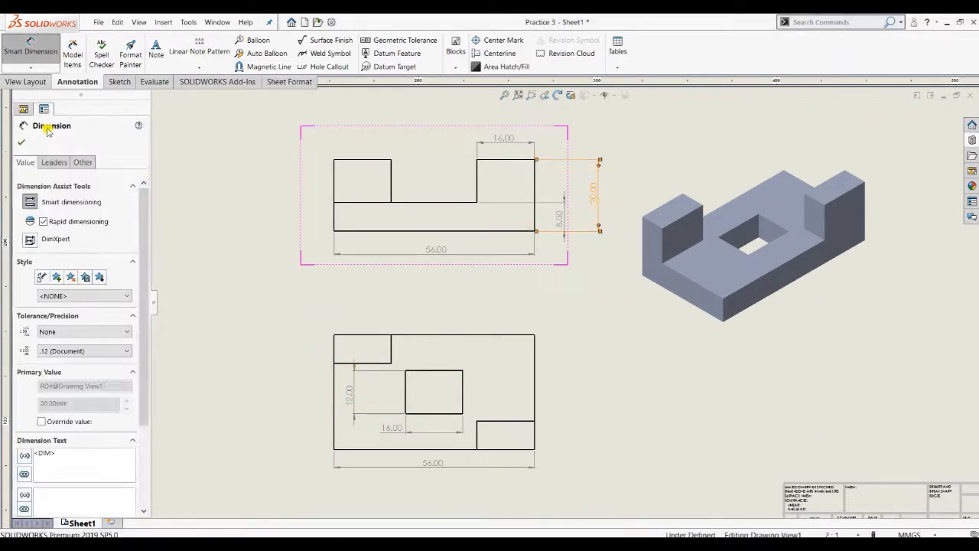
left_click(22, 143)
key("alt+Tab")
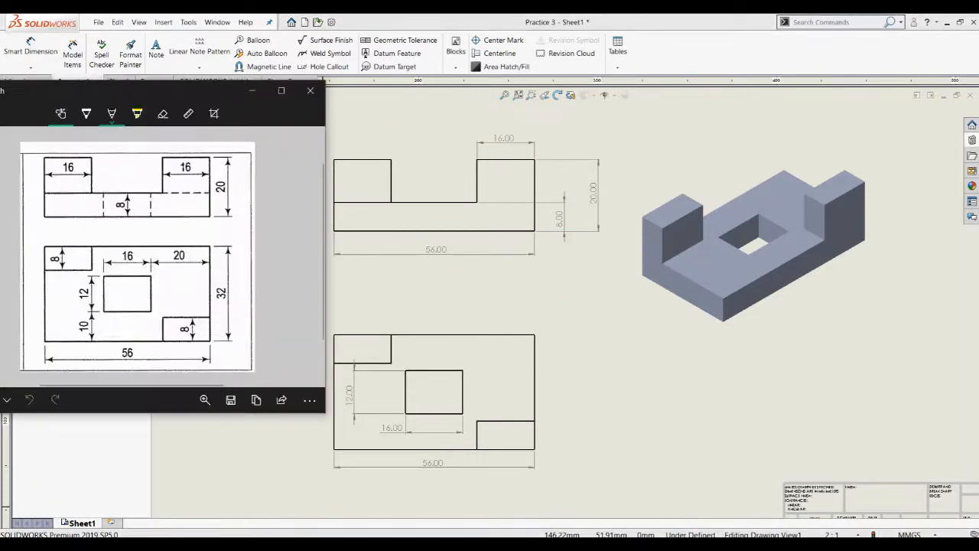